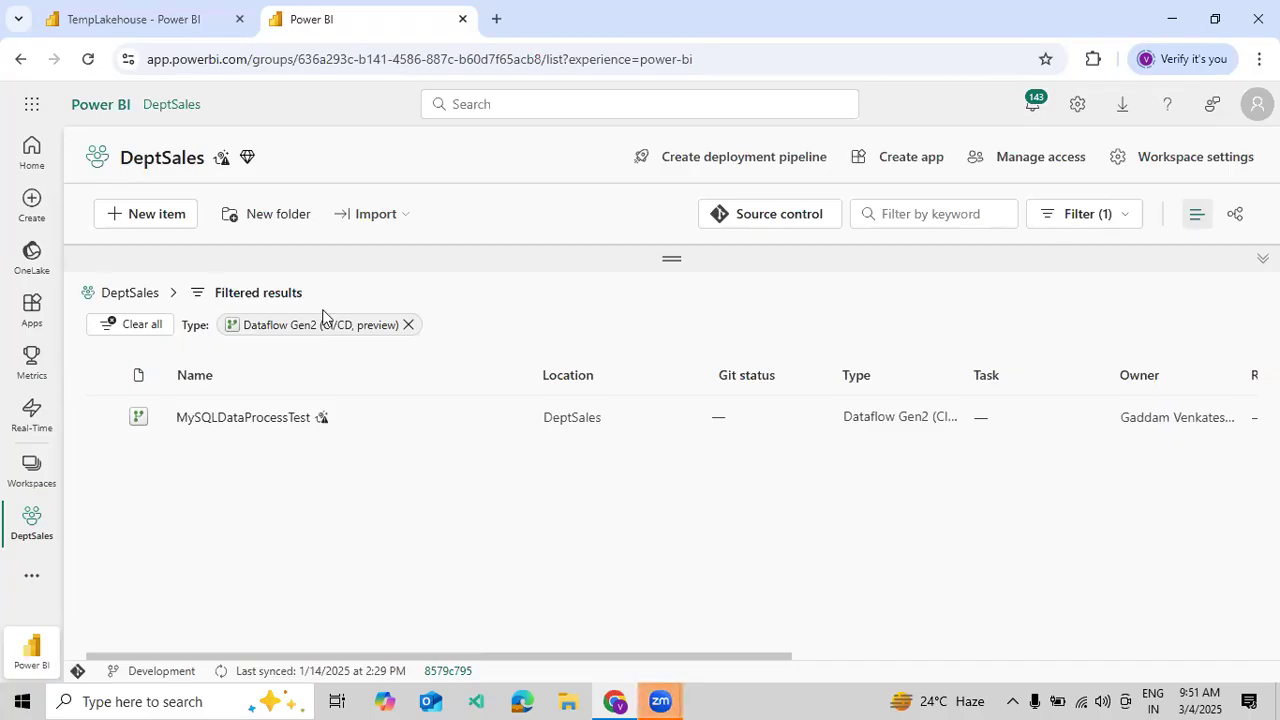
- Create a Dataflow Gen2 named TempDataLoadProcess in the DeptSales workspace with Git integration, deployment pipelines and Public API scenarios enabled
left_click(167, 221)
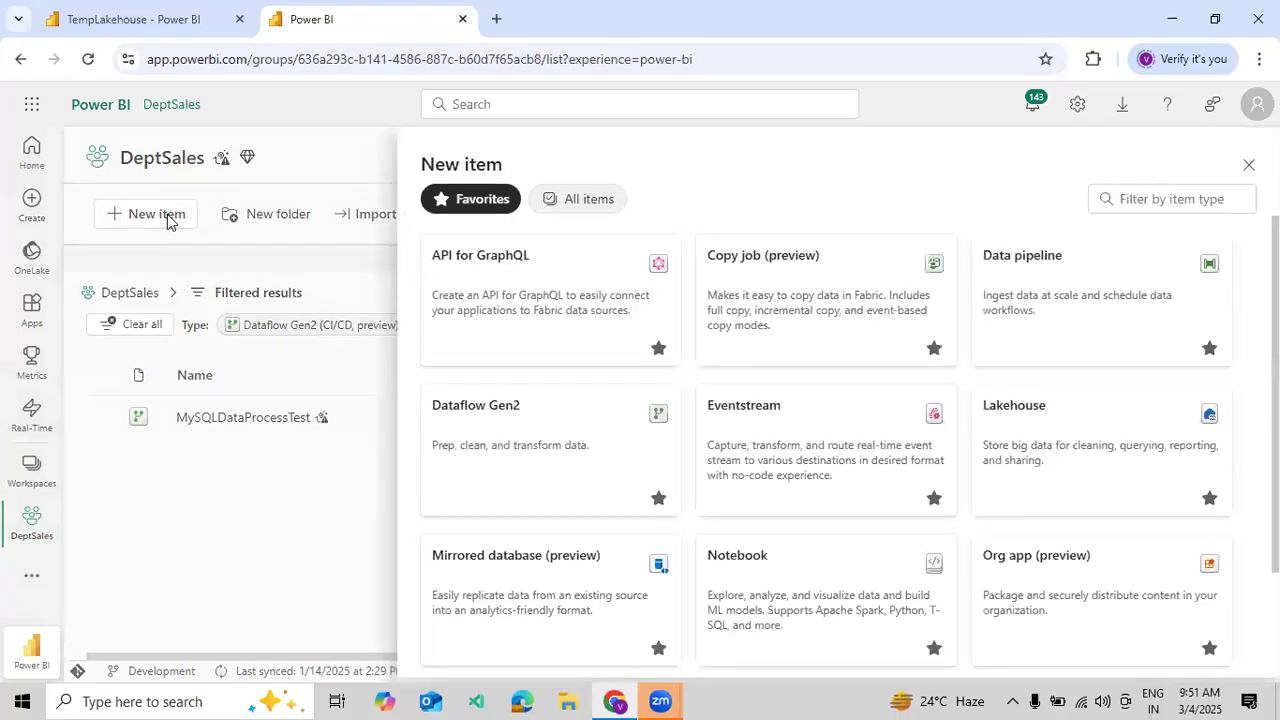
left_click(484, 431)
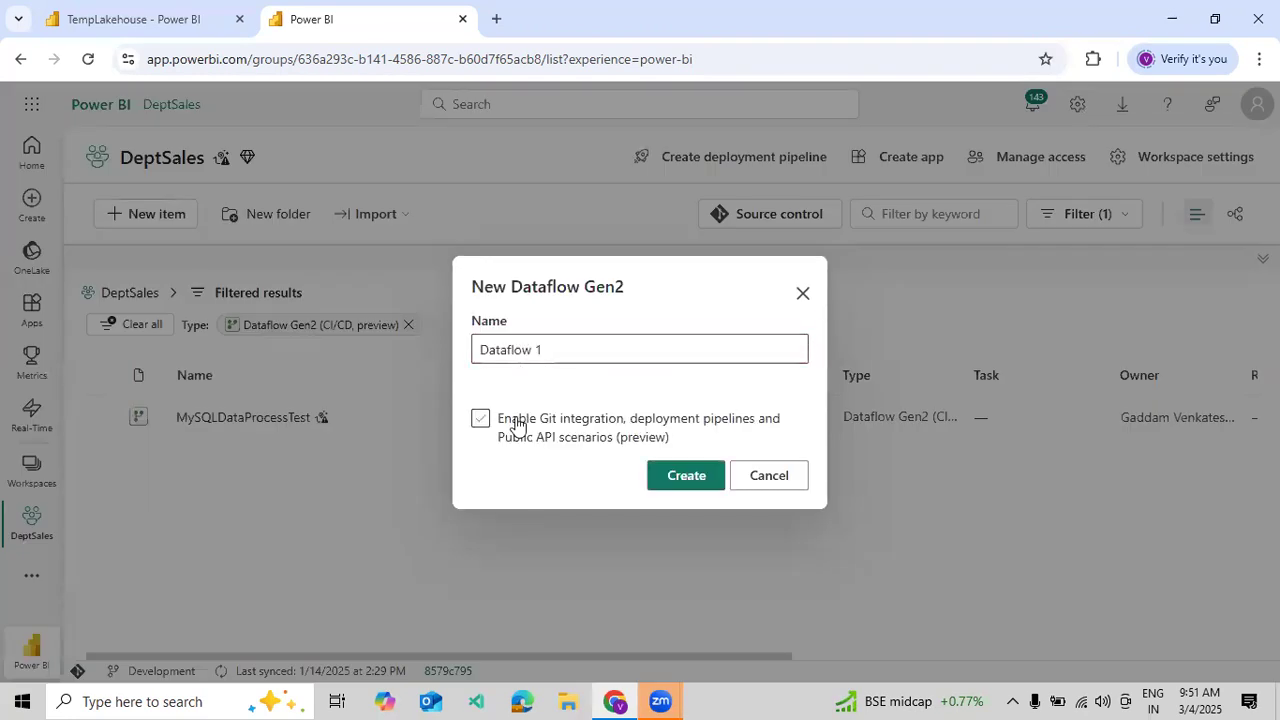
left_click(516, 424)
left_click(546, 350)
triple_click(548, 352)
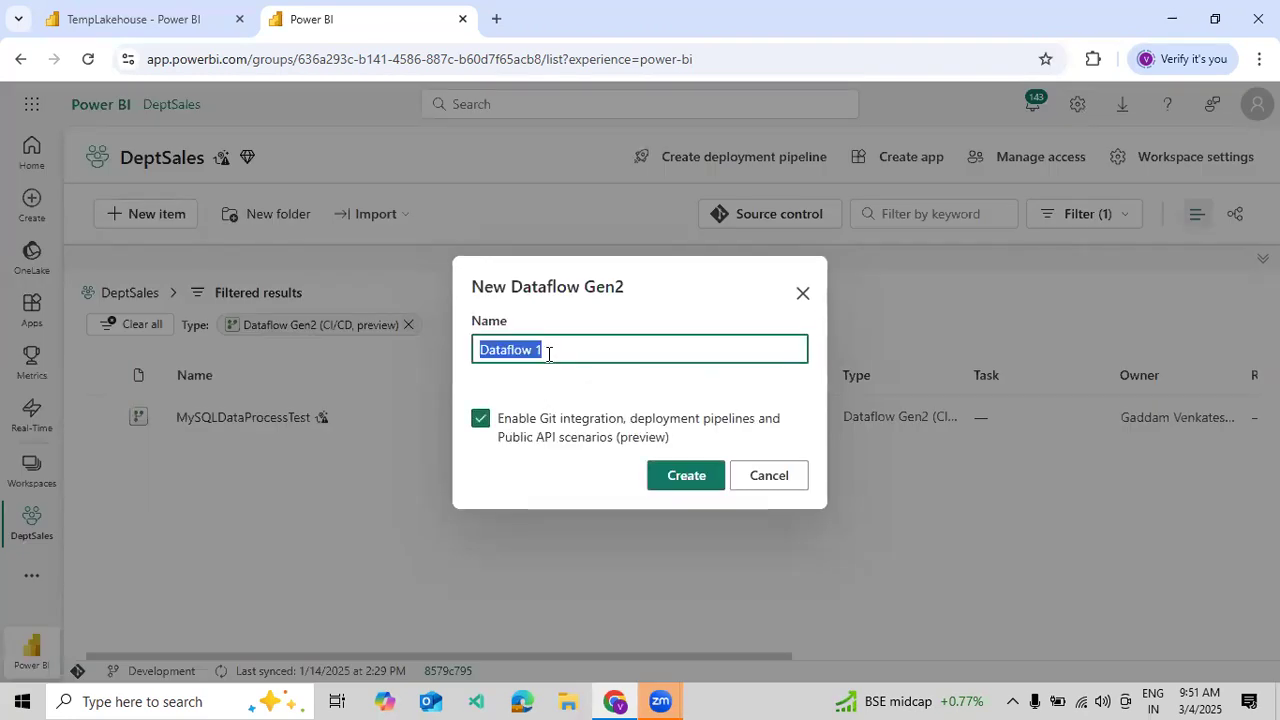
type("TempDataL")
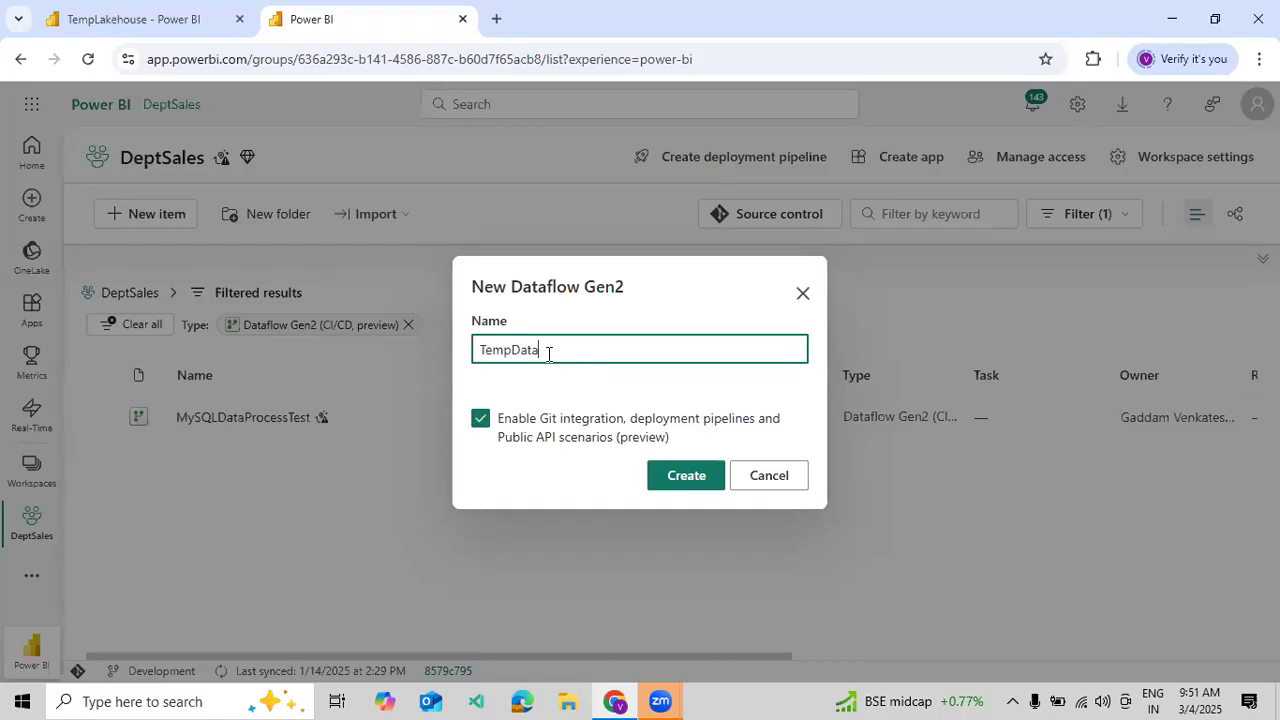
type("oadProcess")
left_click(712, 480)
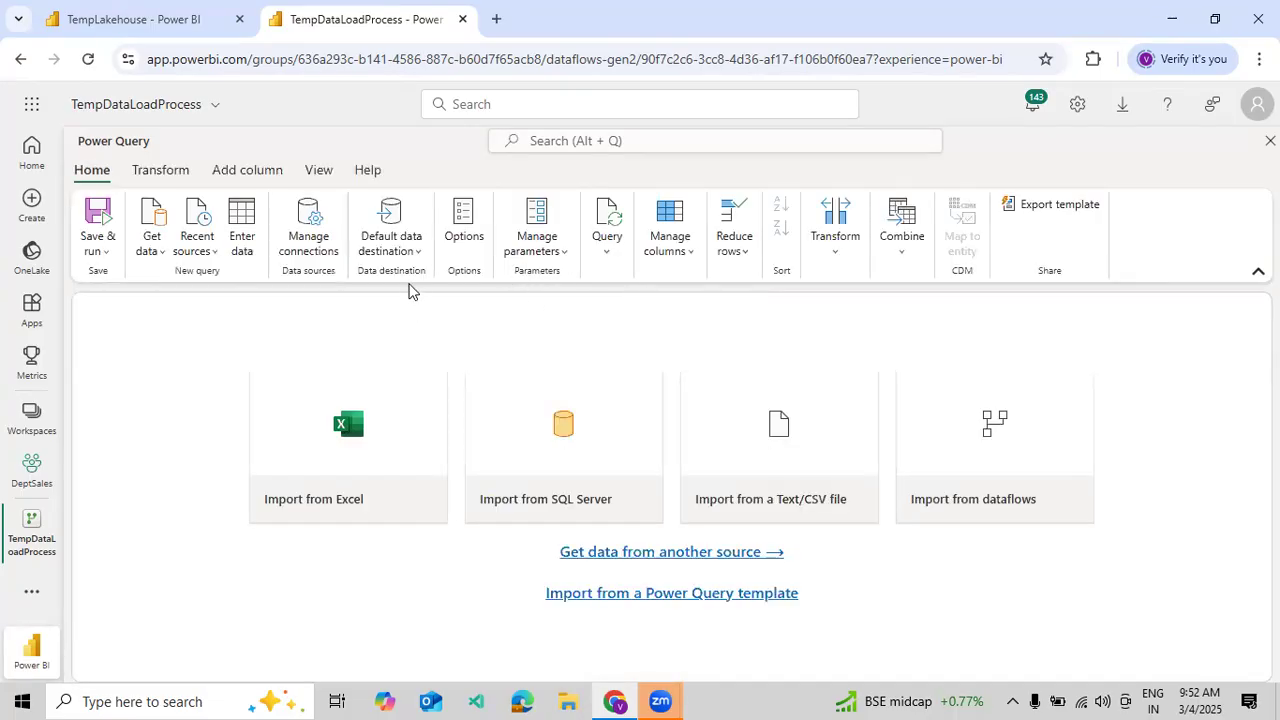
left_click(420, 259)
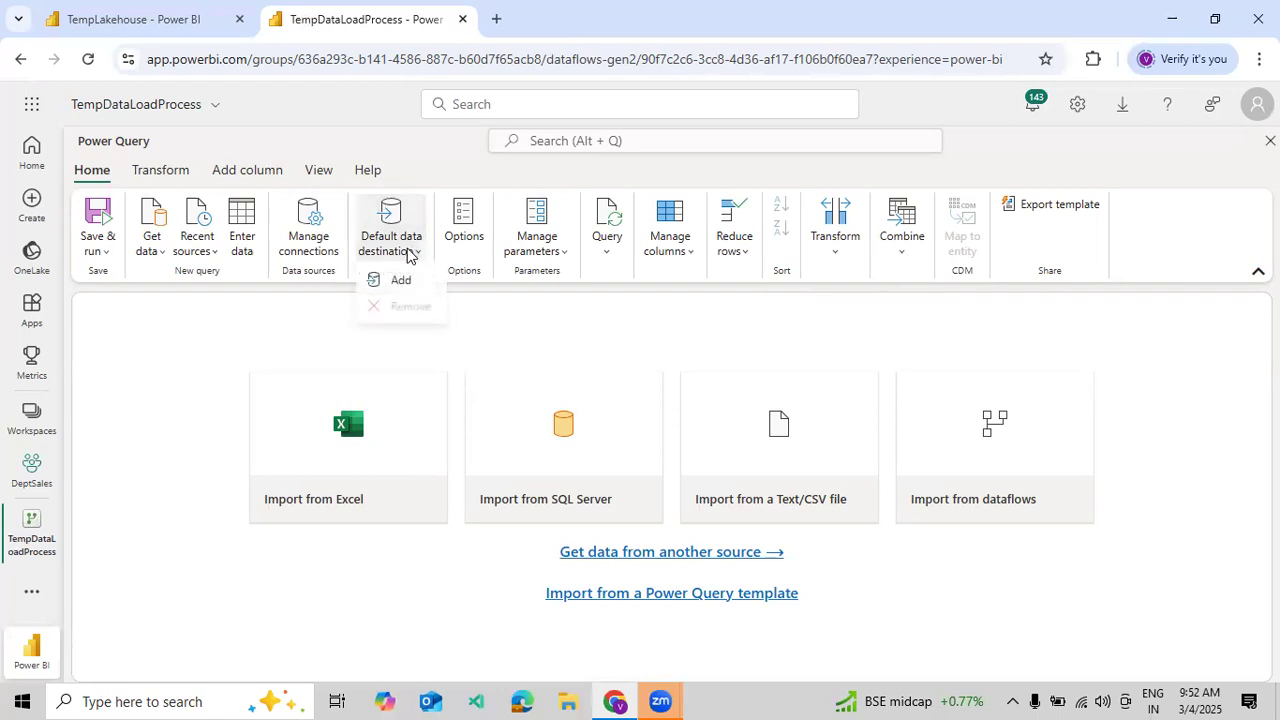
left_click(307, 332)
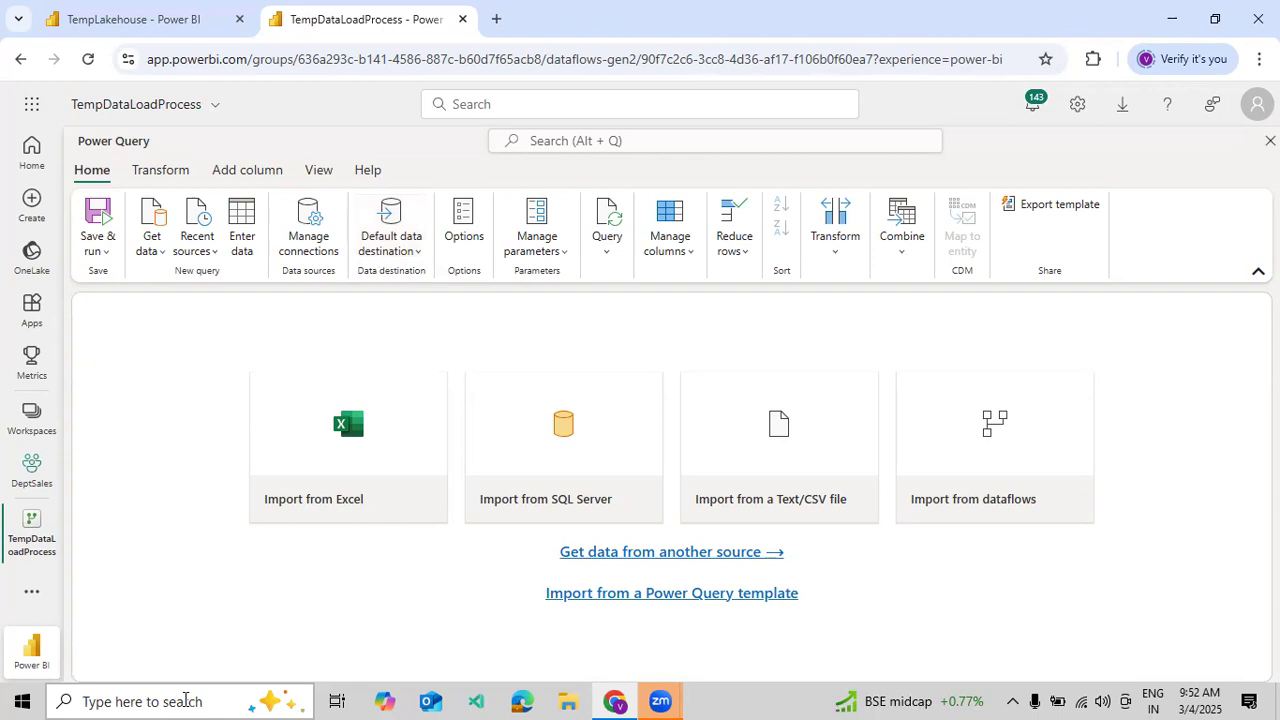
- Search the computer for Notepad to launch Notepad++, and return to the dataflow editor
left_click(184, 700)
type("No")
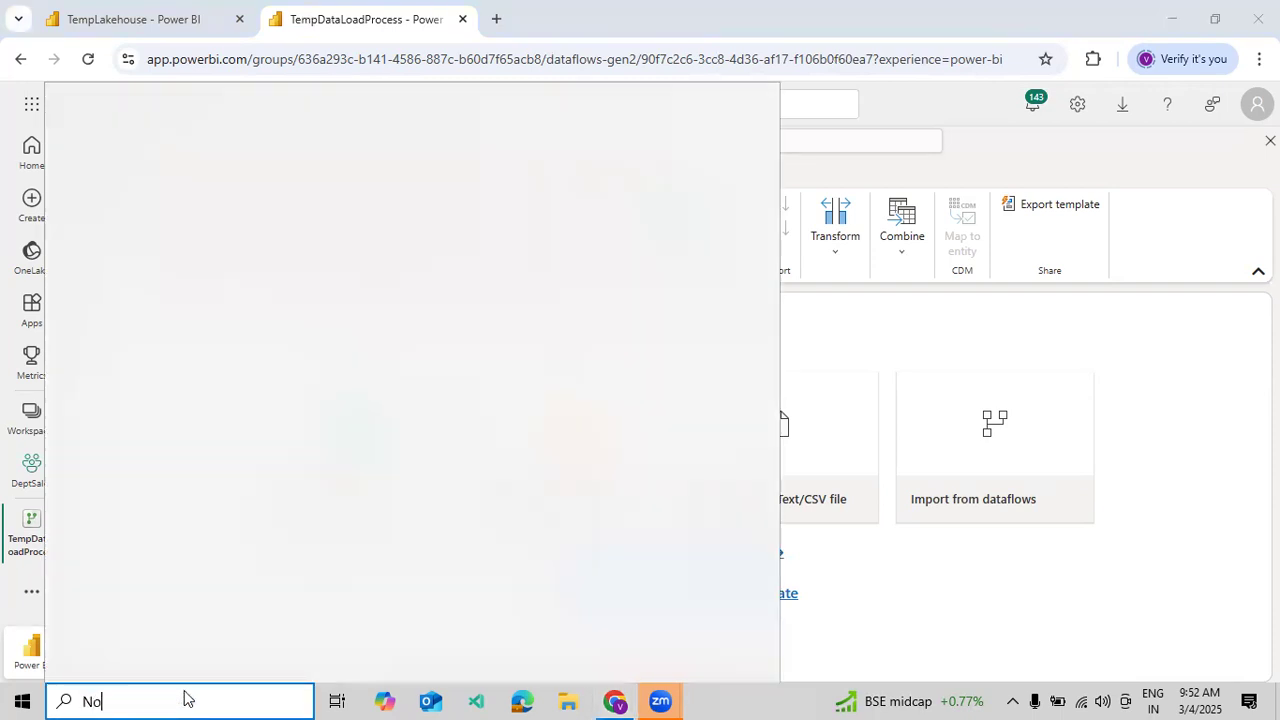
type("tepad")
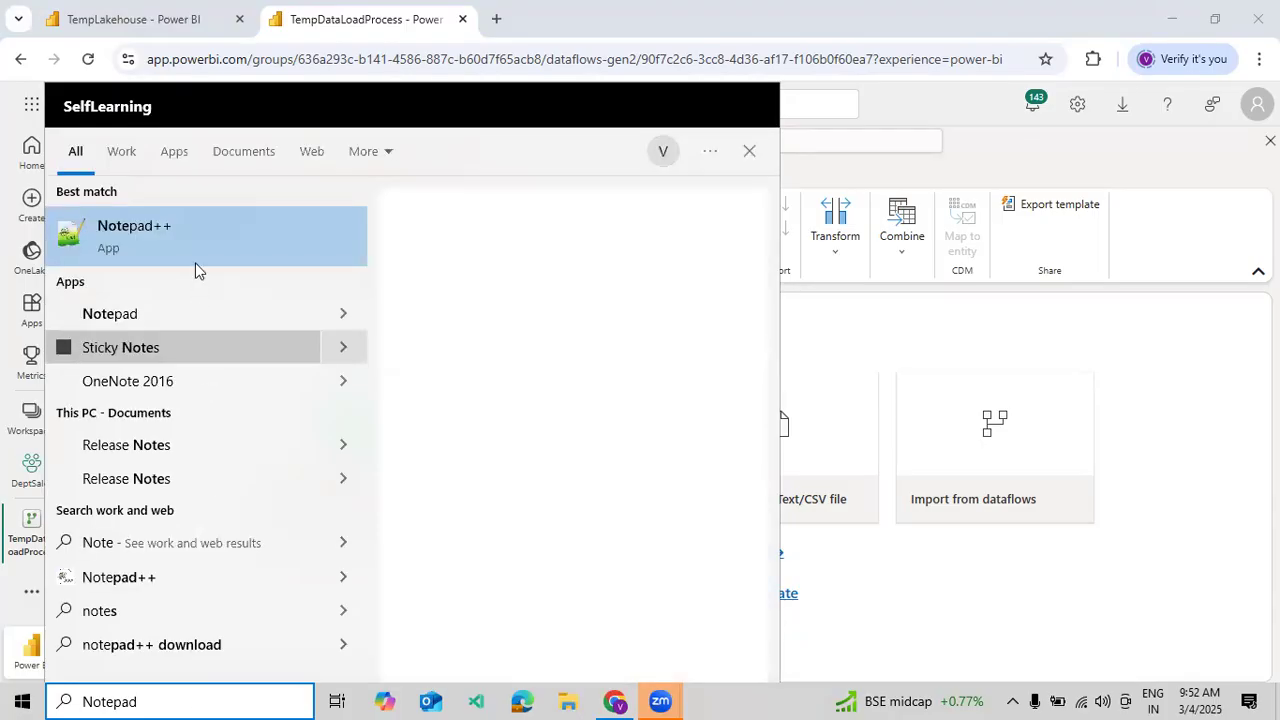
left_click(1205, 347)
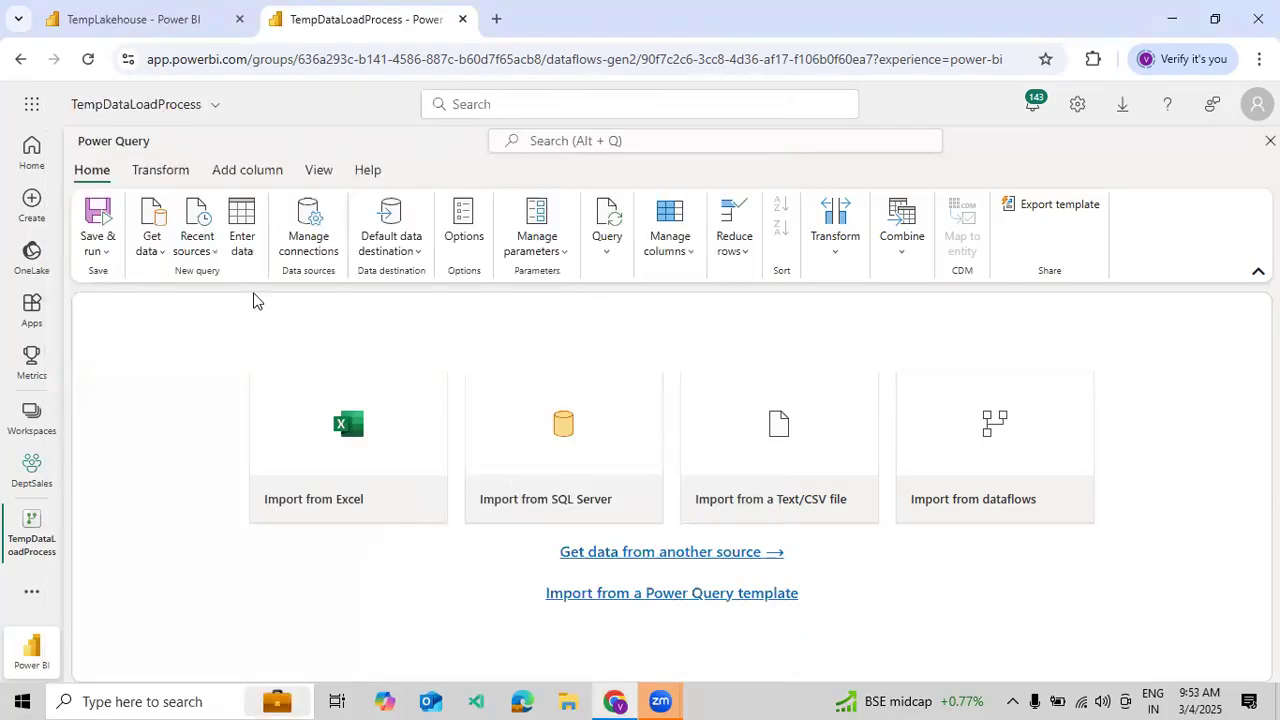
- Begin getting data from a SQL Server database and set the database to POC
left_click(162, 252)
left_click(211, 372)
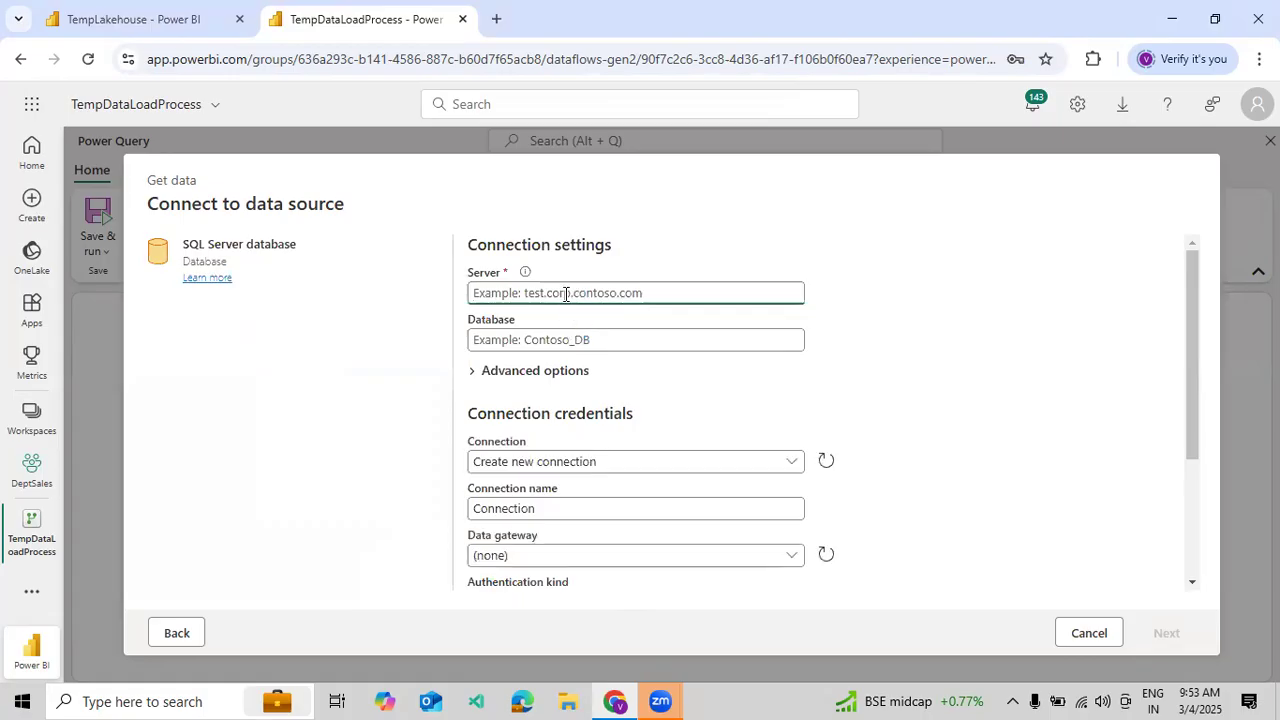
left_click(530, 338)
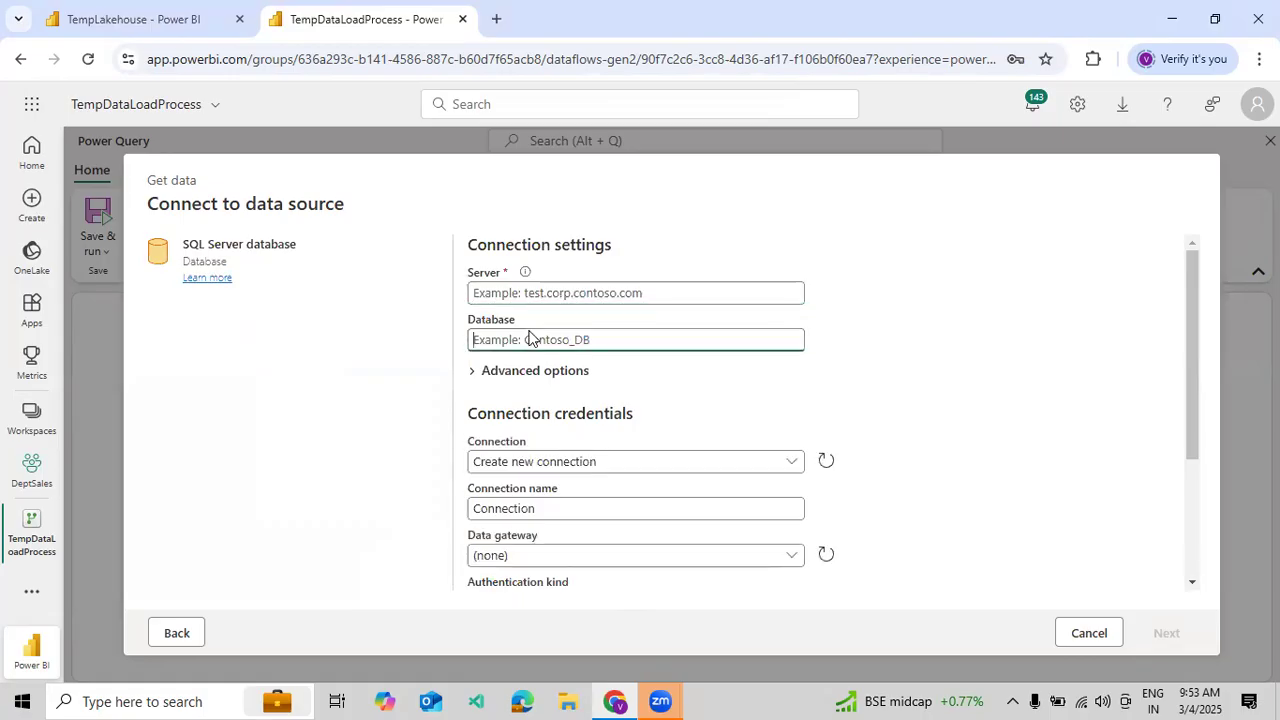
type("POC")
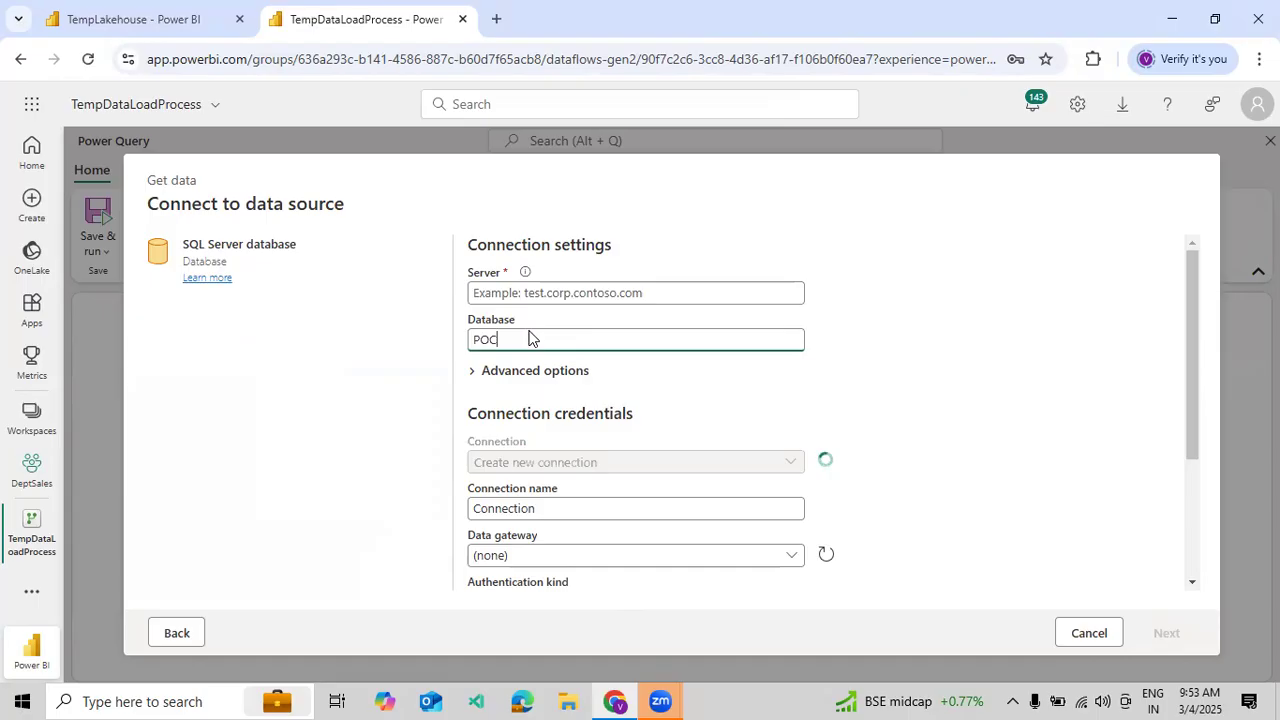
left_click(561, 290)
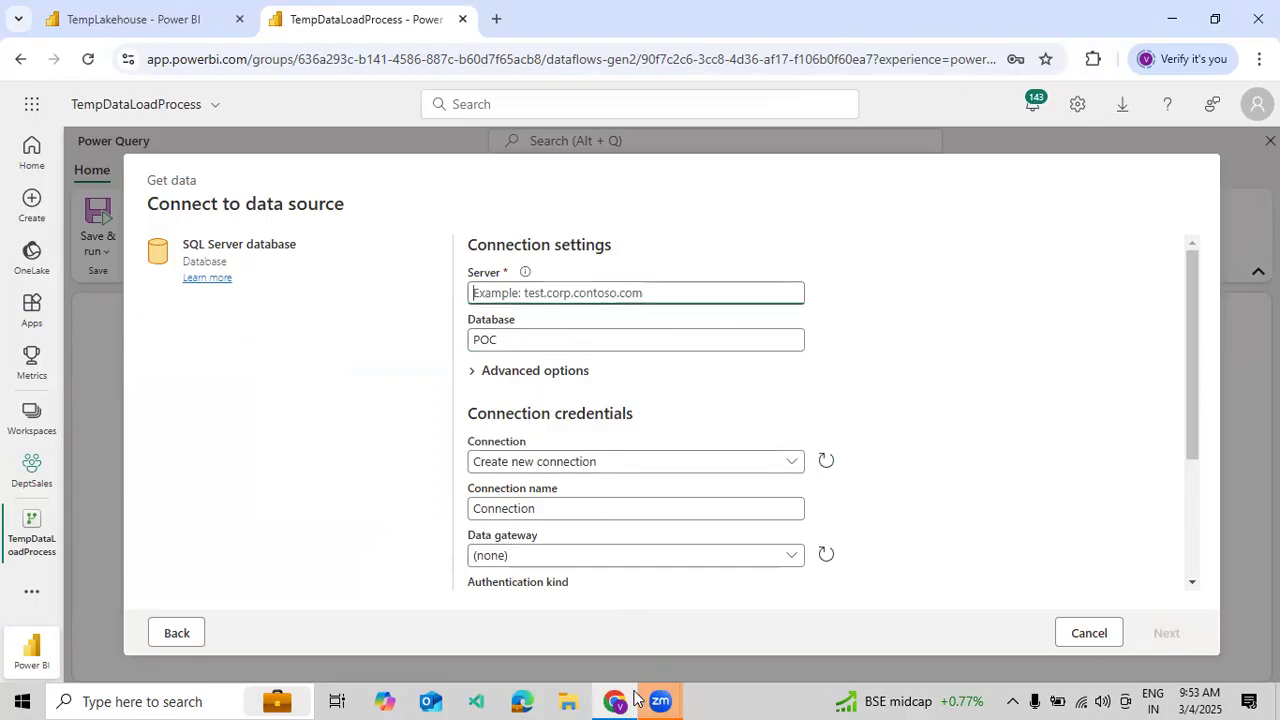
- Copy the server name DESKTOP-R7LFQS5 from the Notepad++ notes into the Server setting and continue with the DevEnvironment connection
left_click(718, 698)
left_click(214, 103)
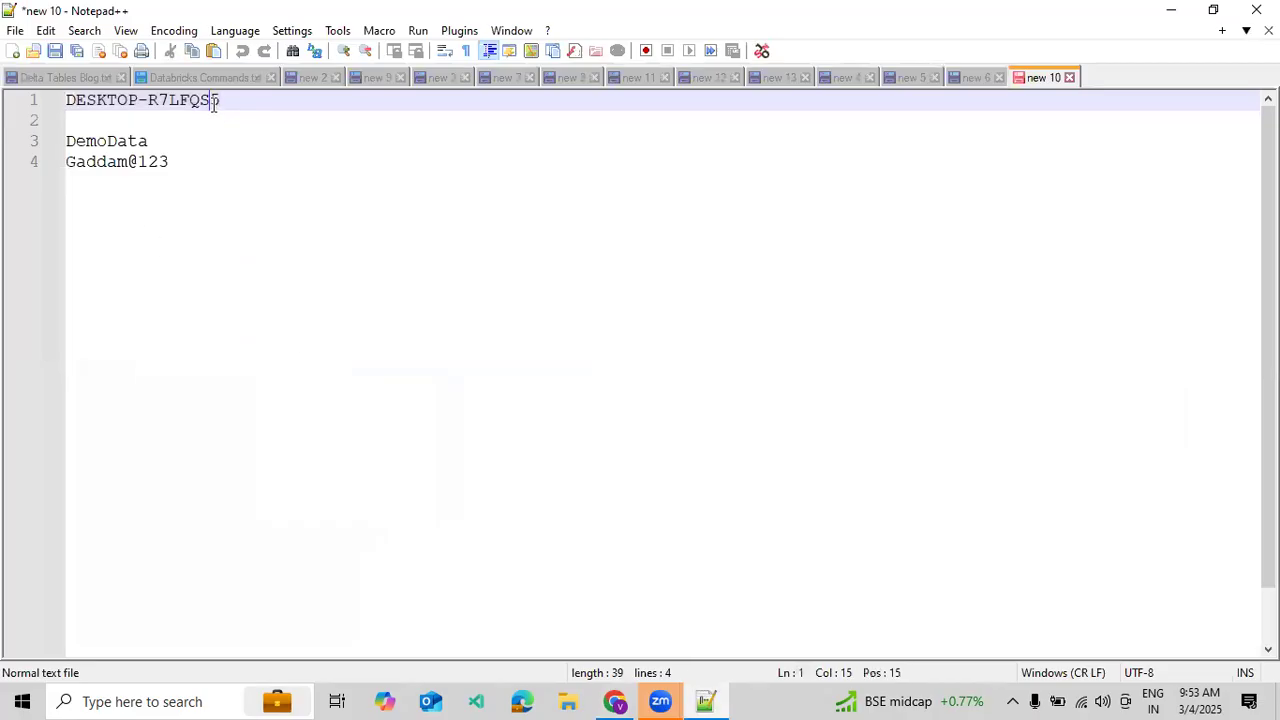
left_click_drag(219, 103, 50, 90)
key("ctrl+c")
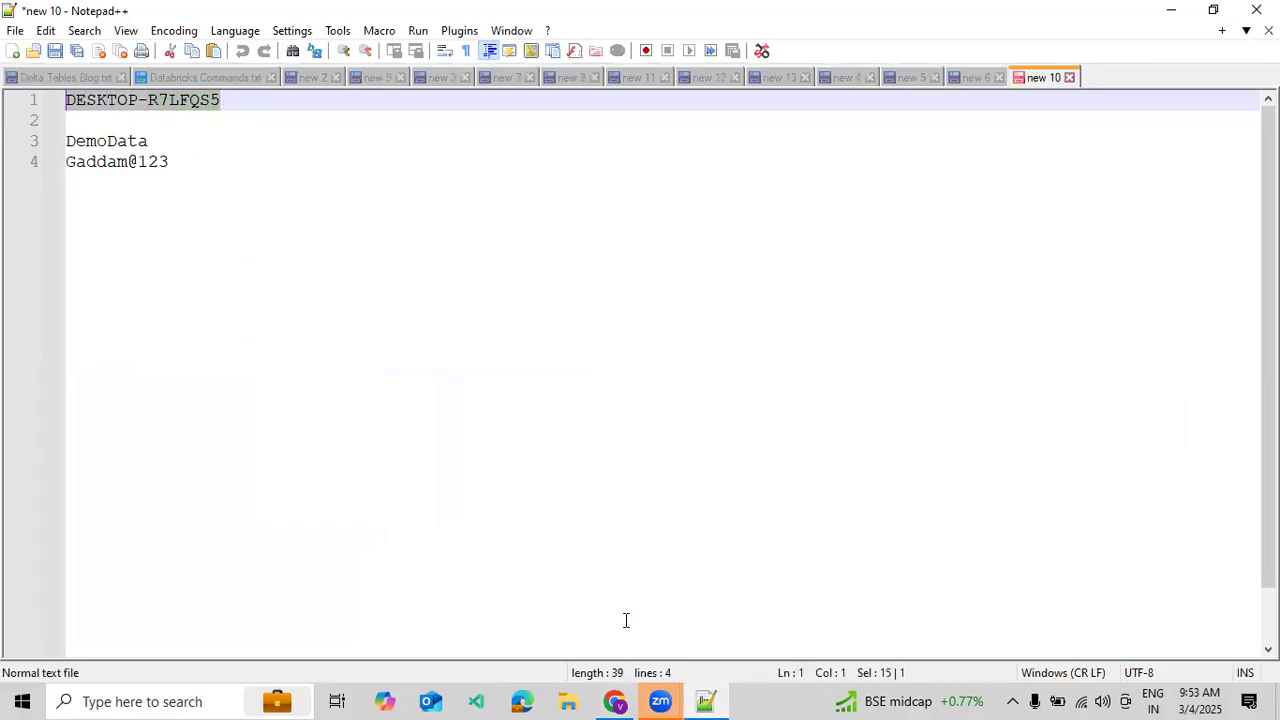
left_click(612, 700)
key("ctrl+v")
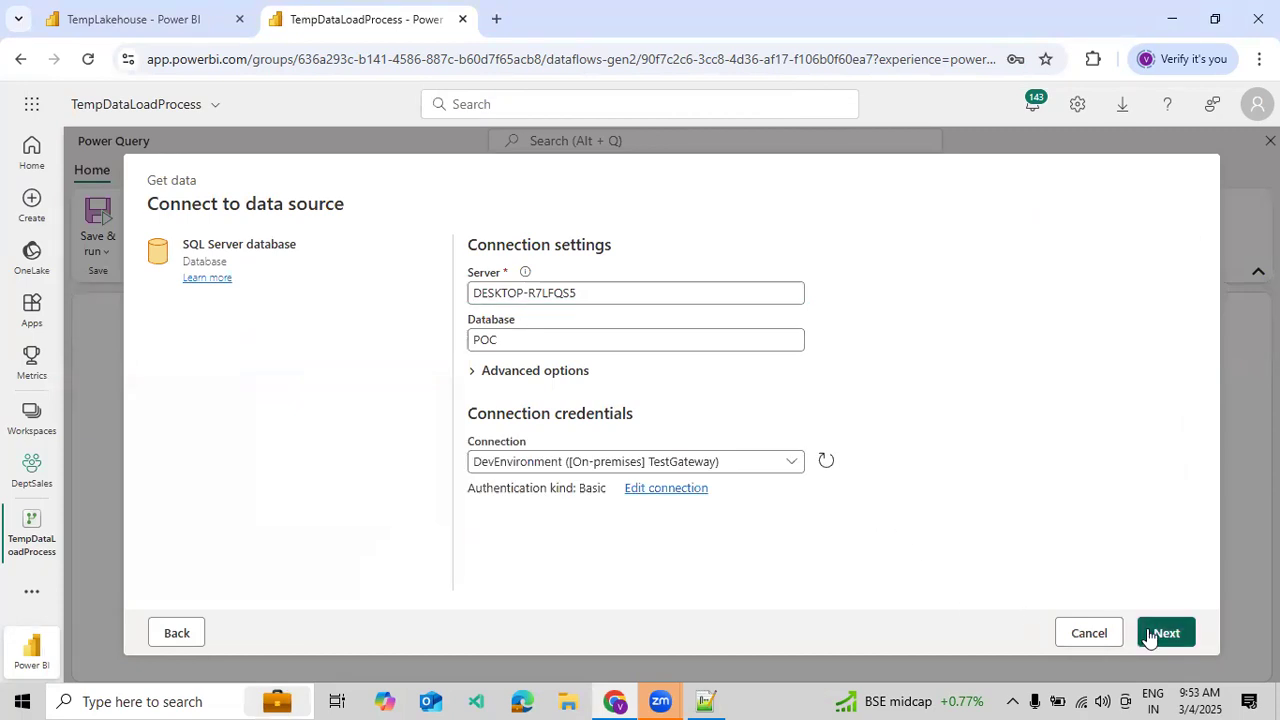
left_click(1150, 633)
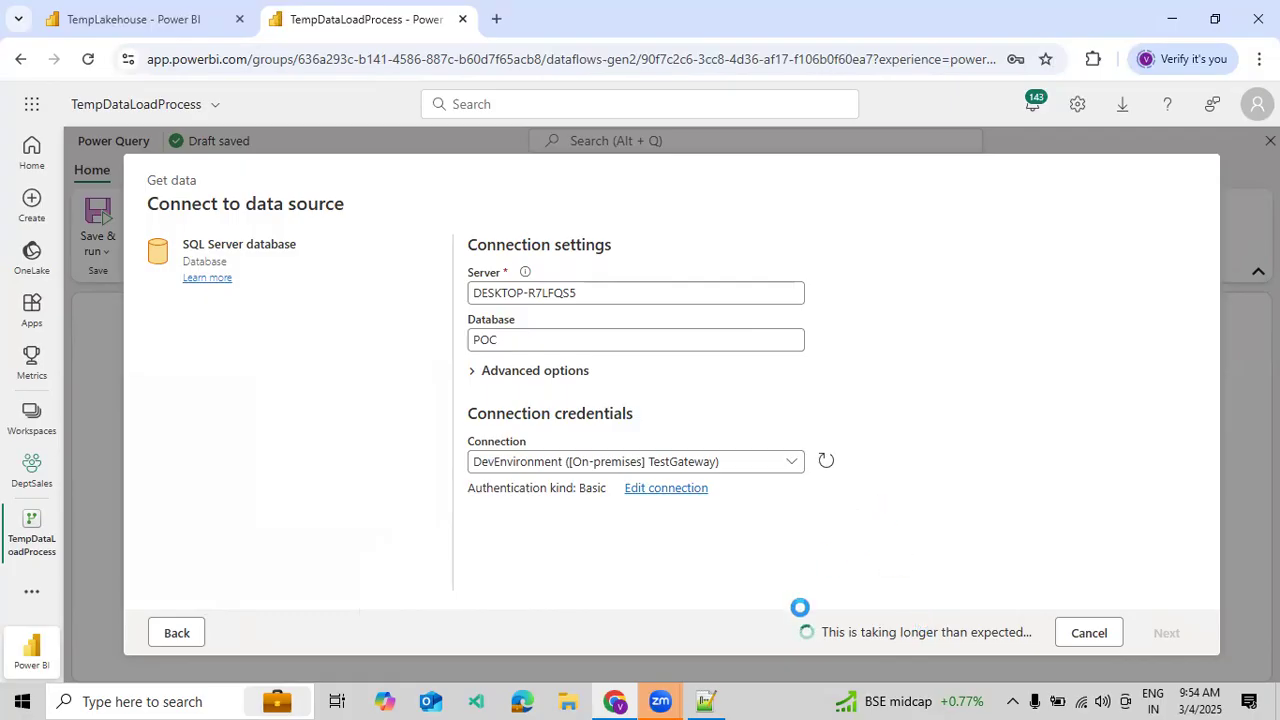
left_click(710, 700)
left_click(695, 700)
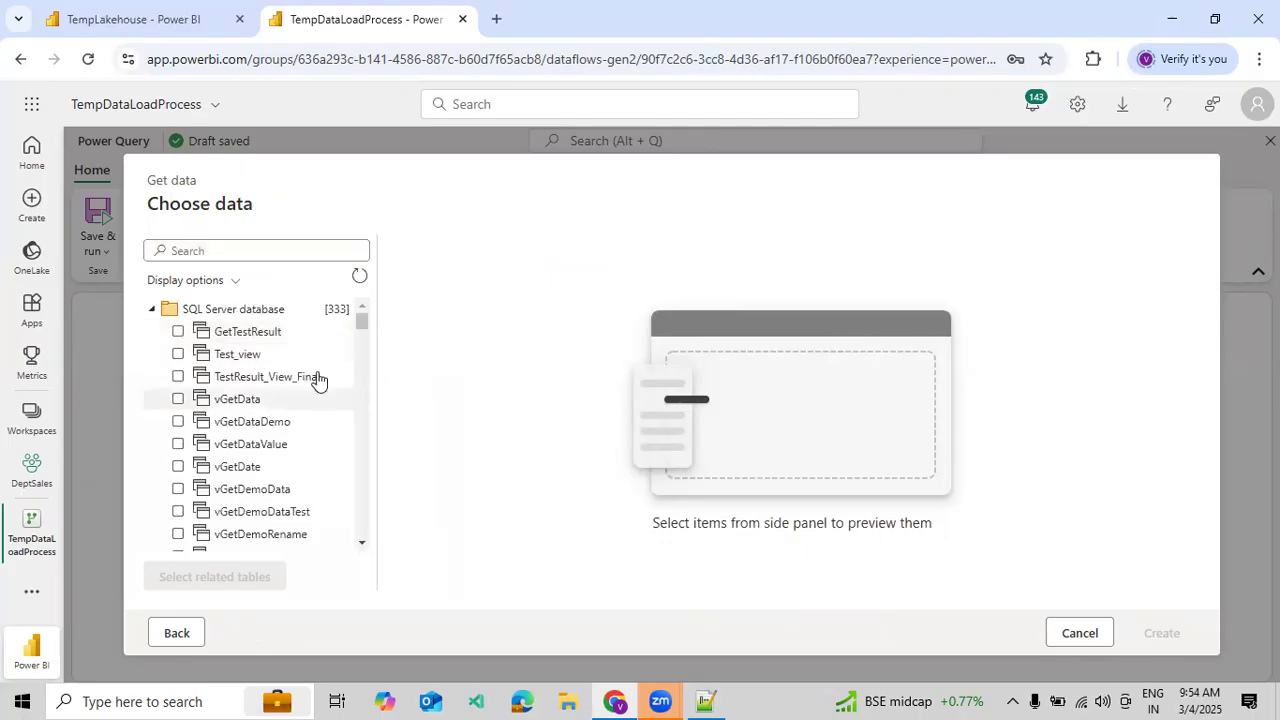
- Preview and select the CSV_Data table from the SQL Server database and create its query
scroll(324, 340, "down", 10)
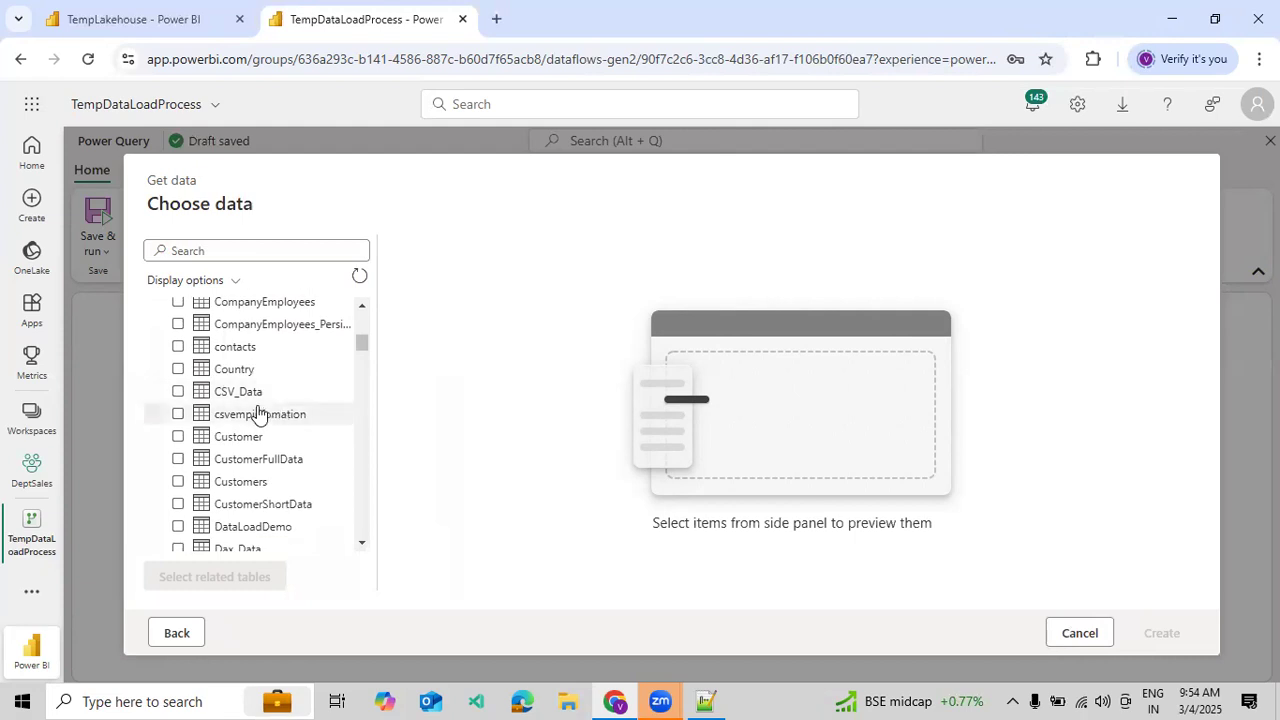
left_click(258, 393)
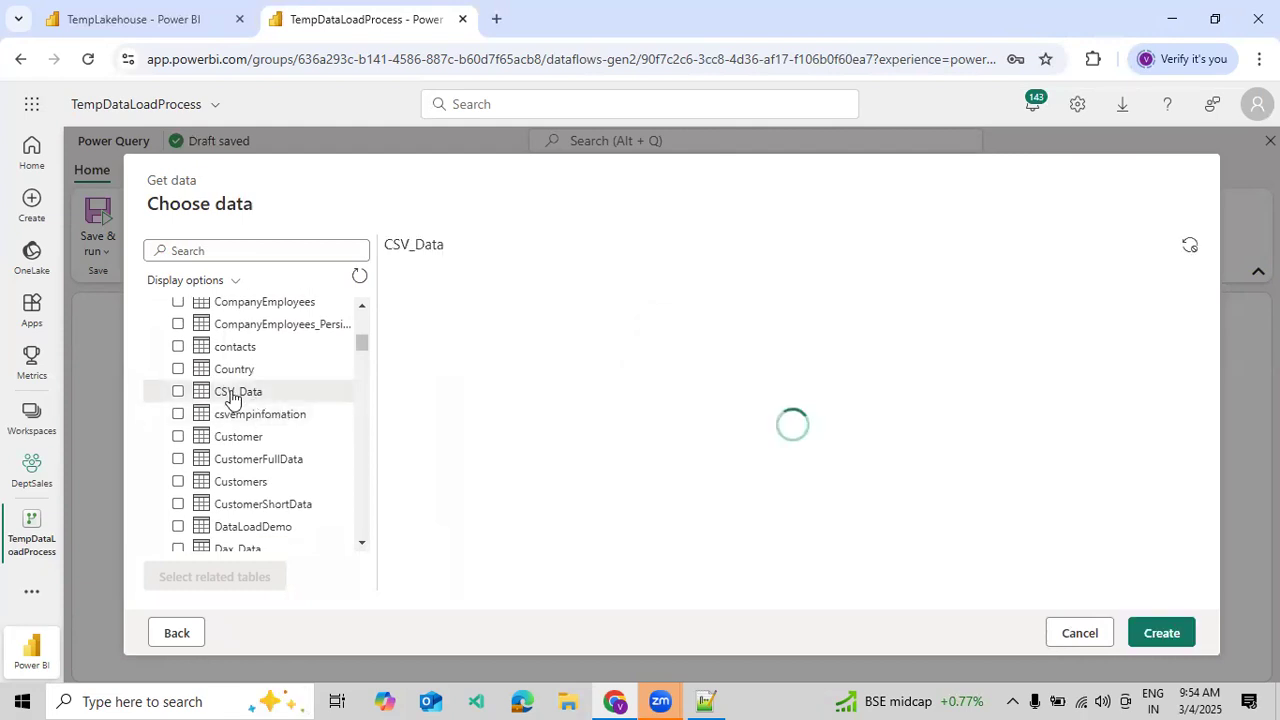
left_click(178, 391)
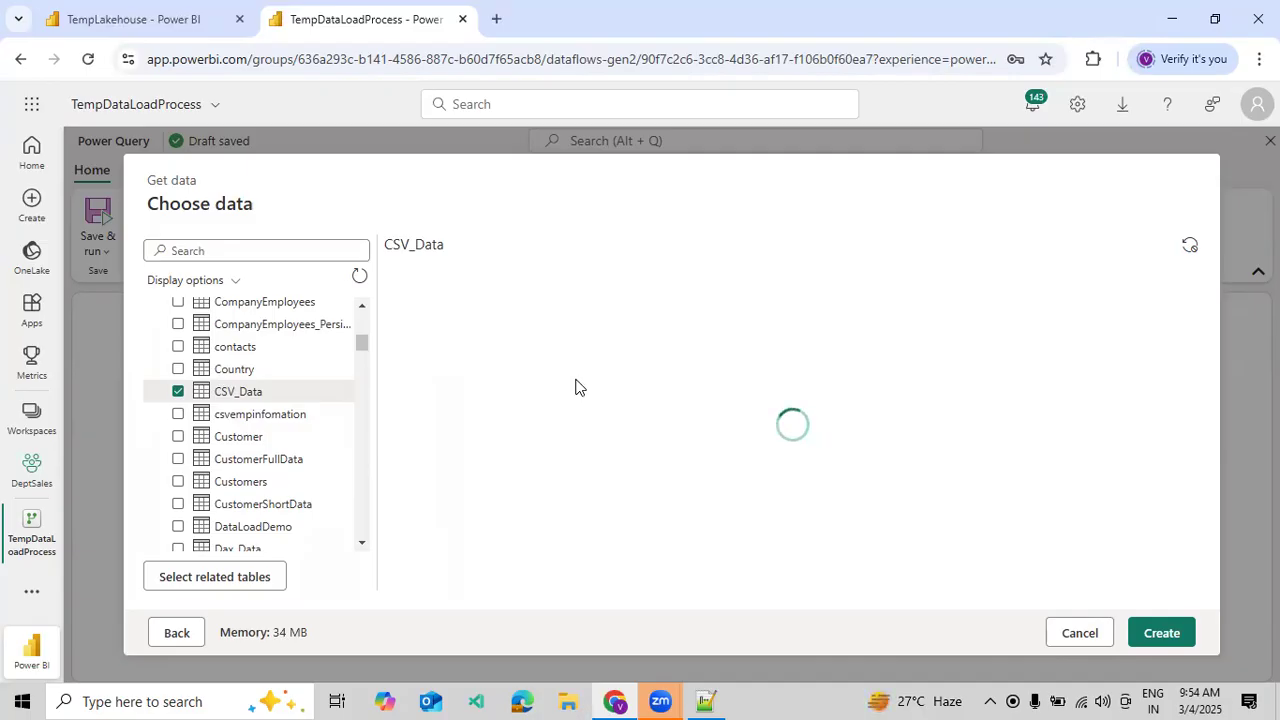
left_click(1145, 623)
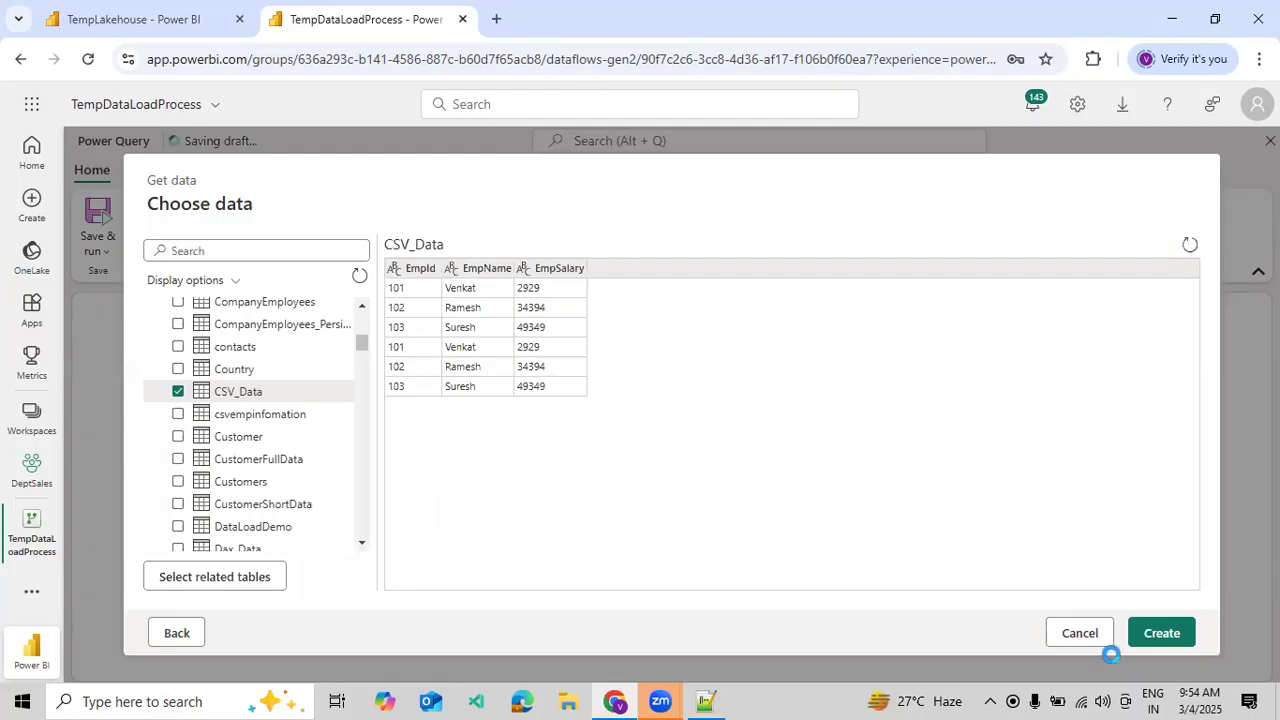
left_click(1149, 639)
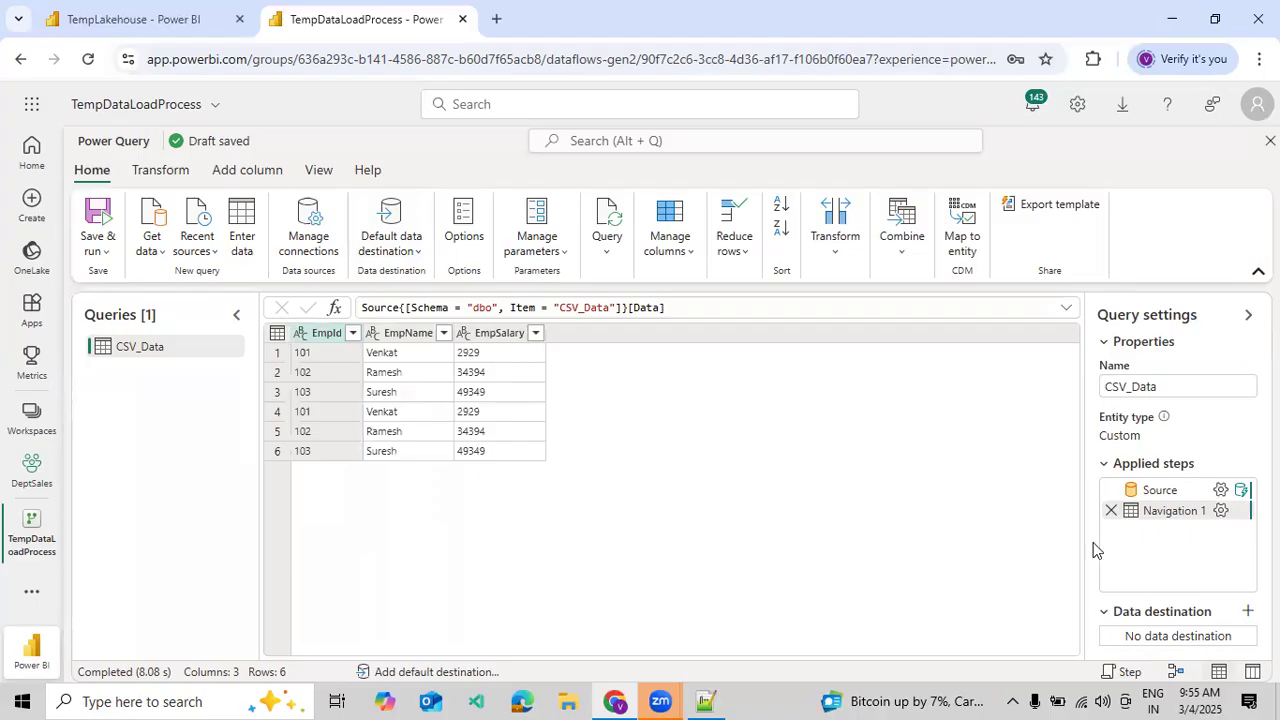
left_click(1247, 611)
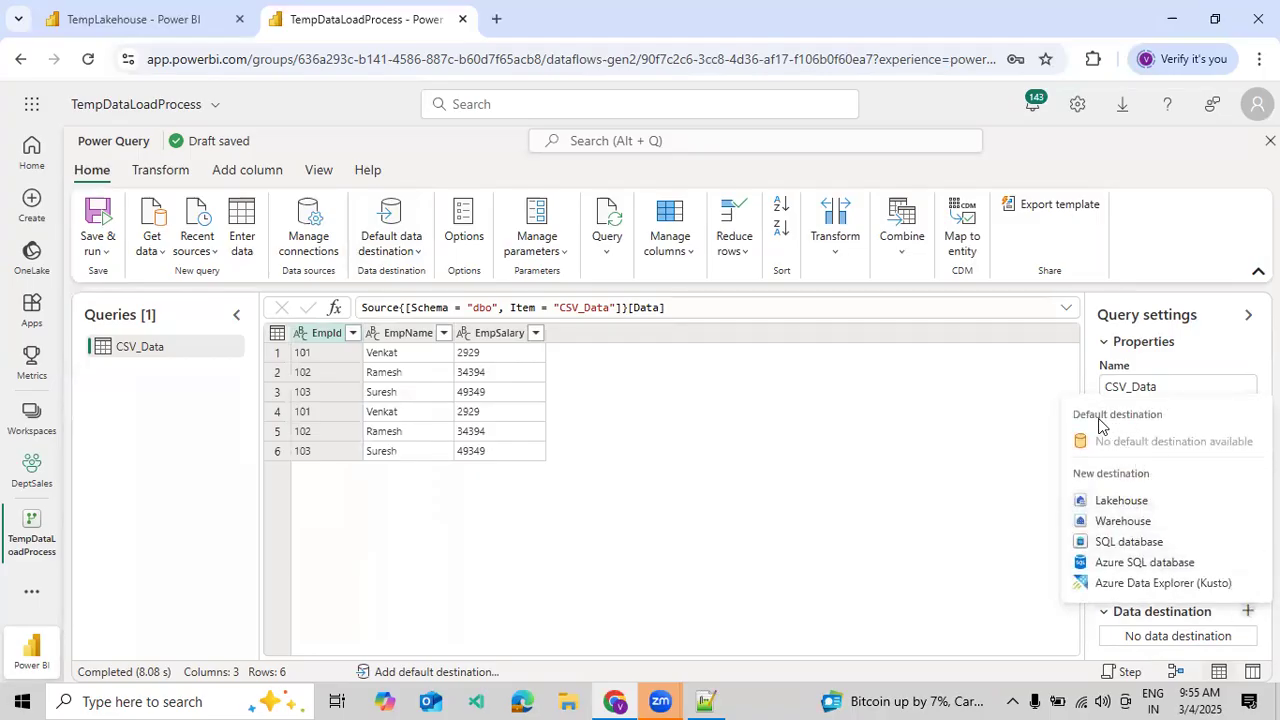
left_click(1127, 502)
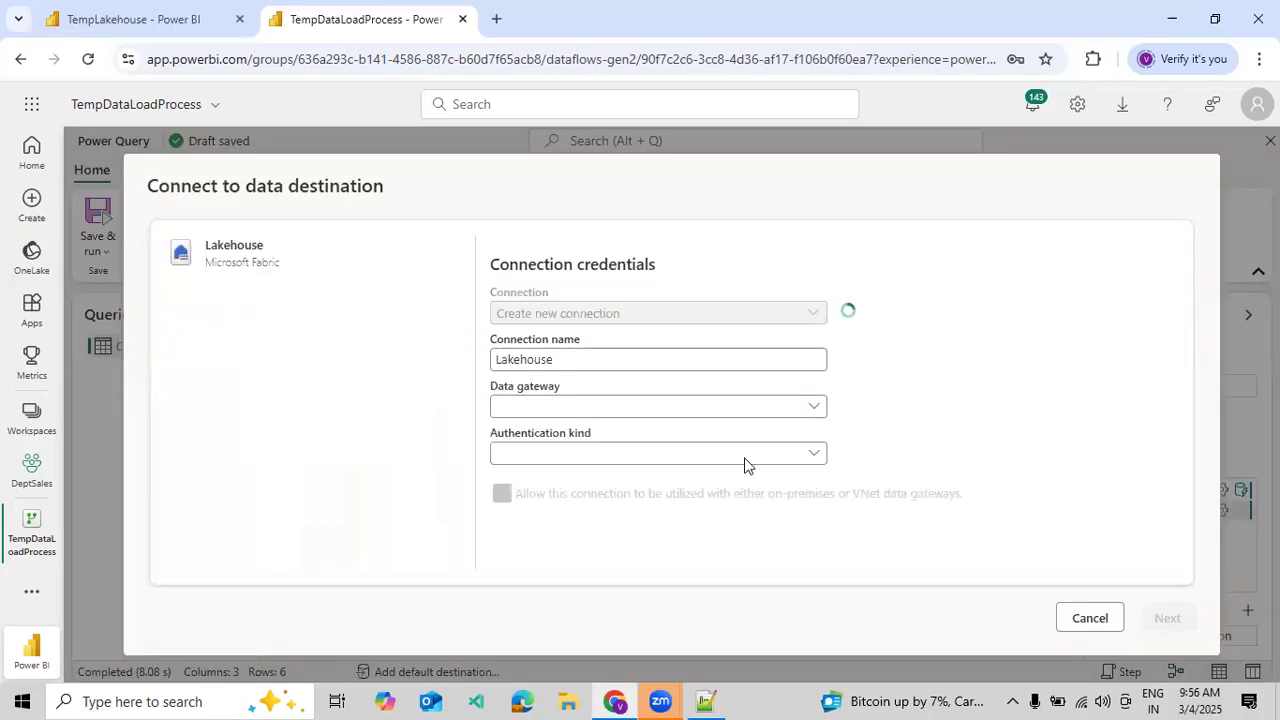
left_click(1160, 618)
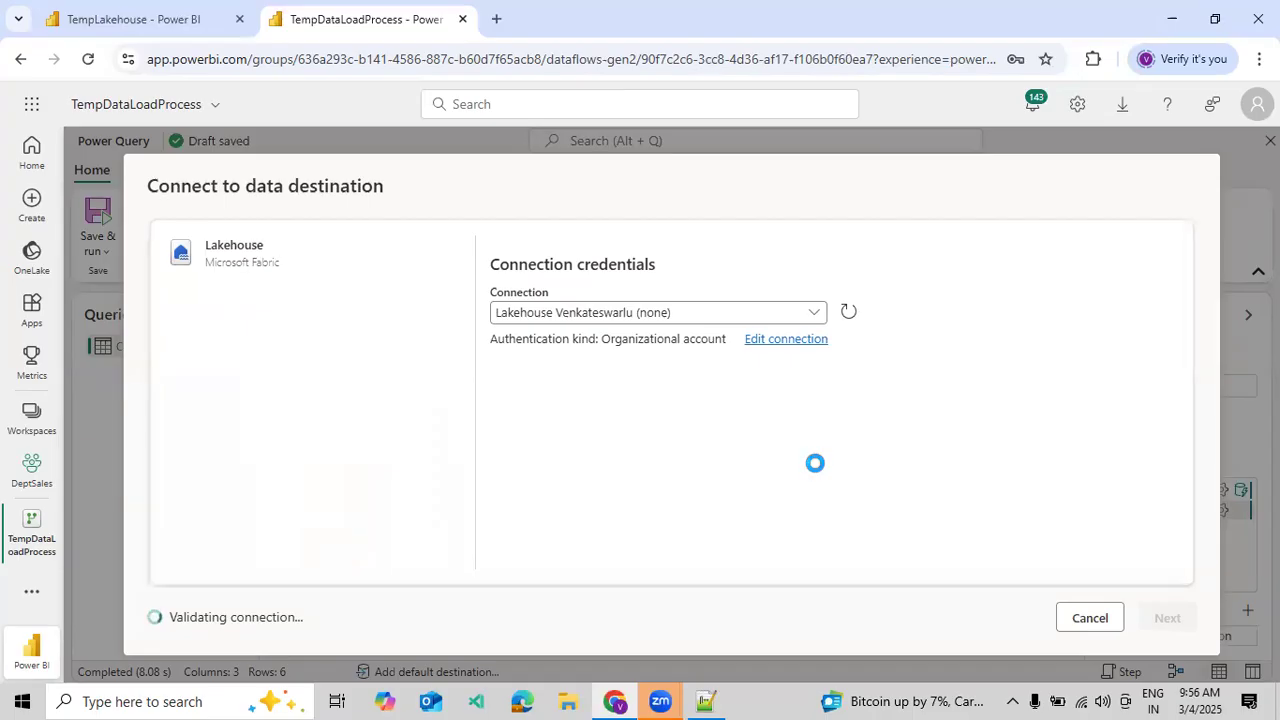
left_click(1086, 614)
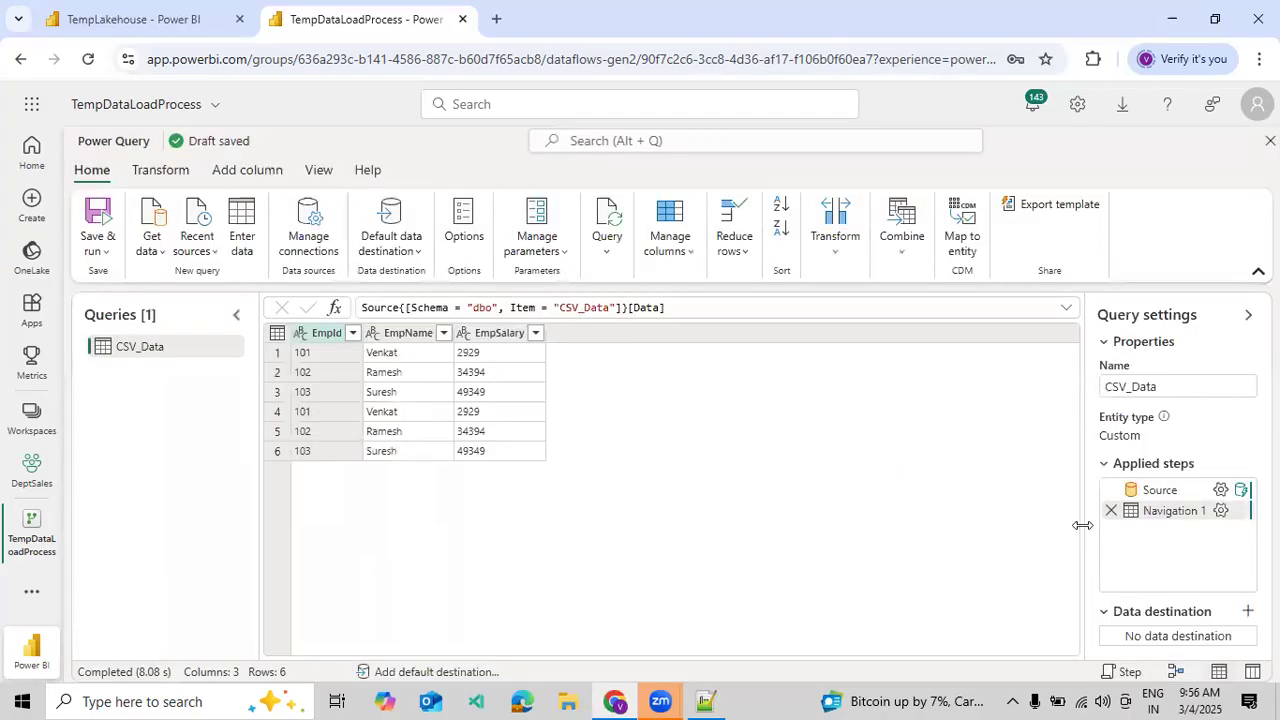
- Add a default data destination of type Lakehouse and continue with its connection credentials
left_click(415, 250)
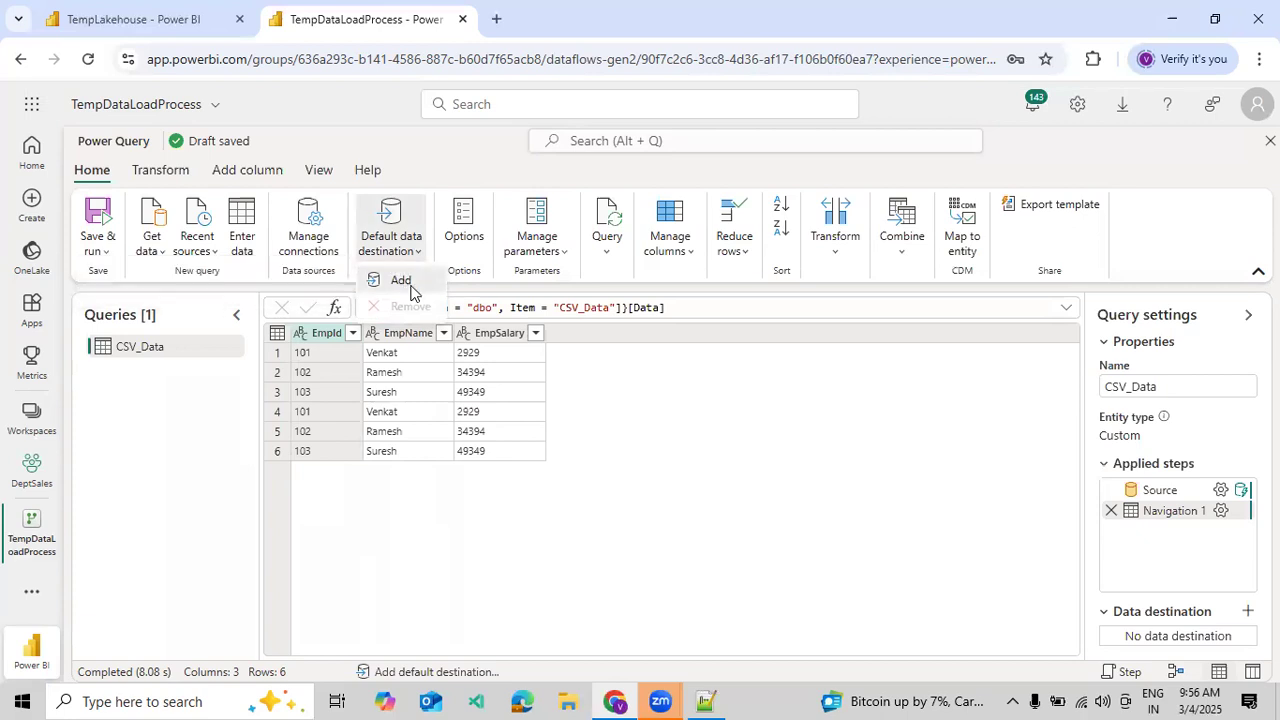
left_click(405, 284)
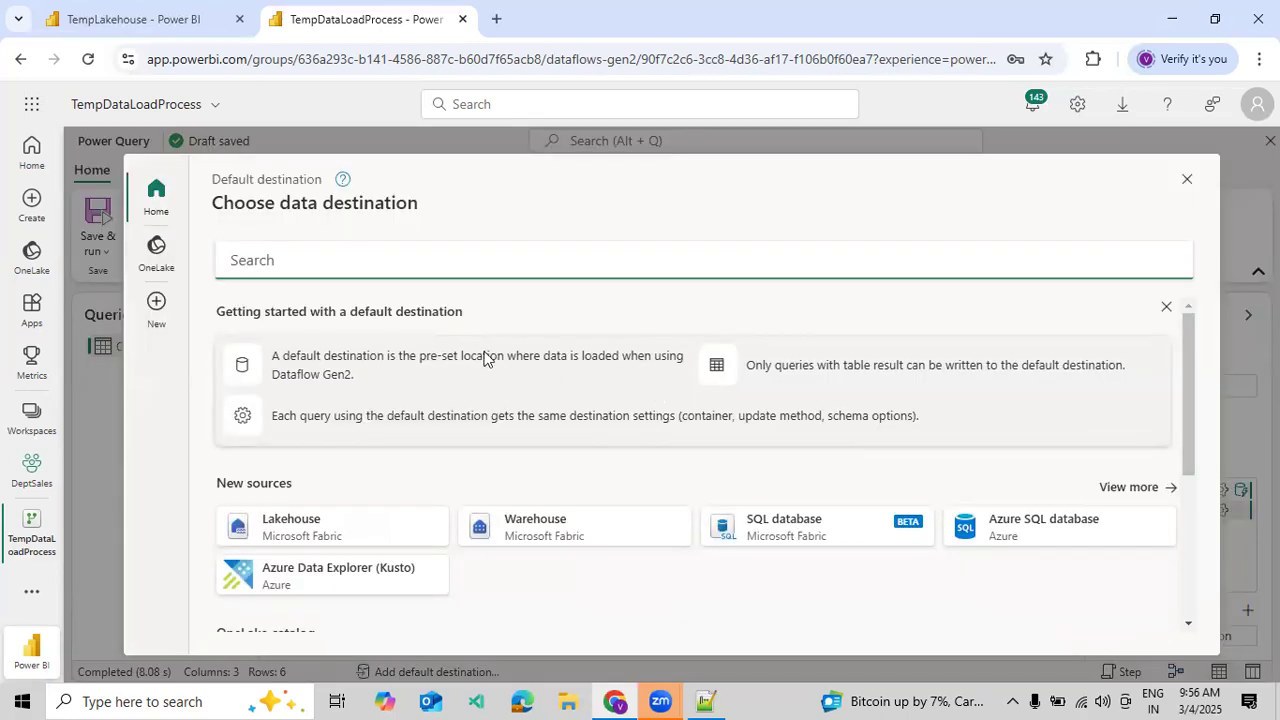
scroll(403, 379, "down", 3)
scroll(611, 386, "down", 5)
scroll(563, 380, "up", 3)
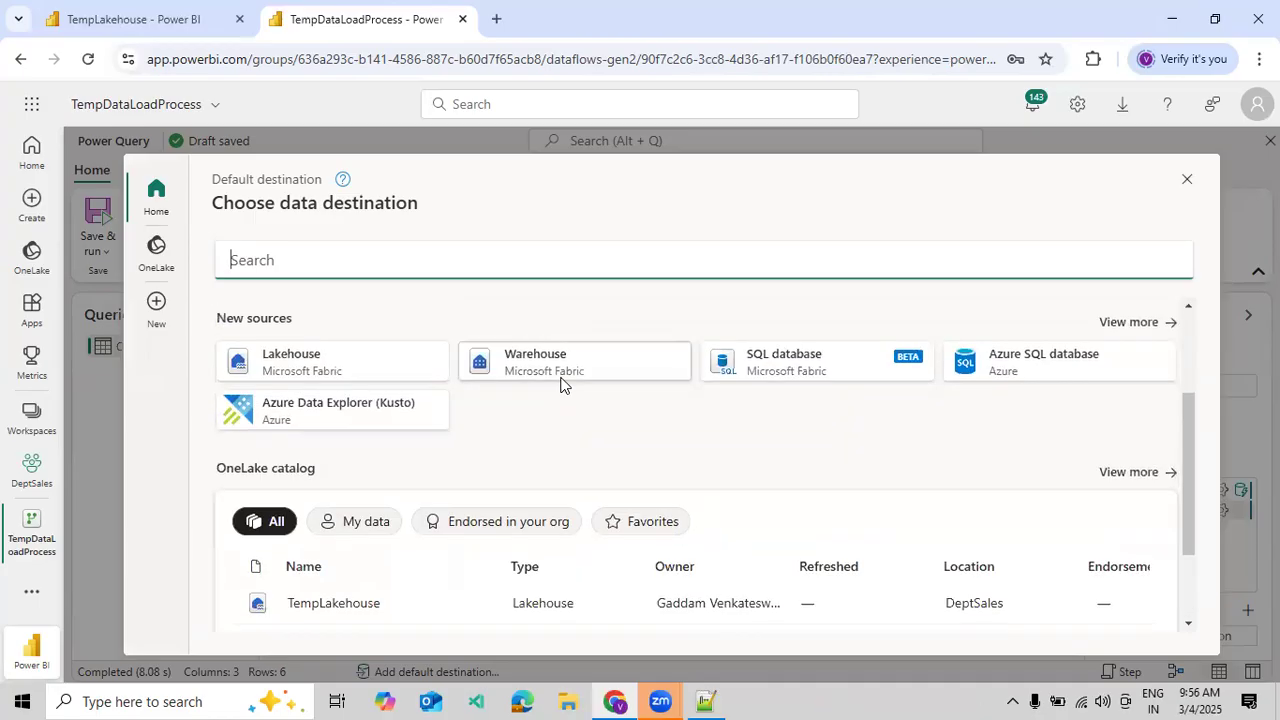
left_click(362, 430)
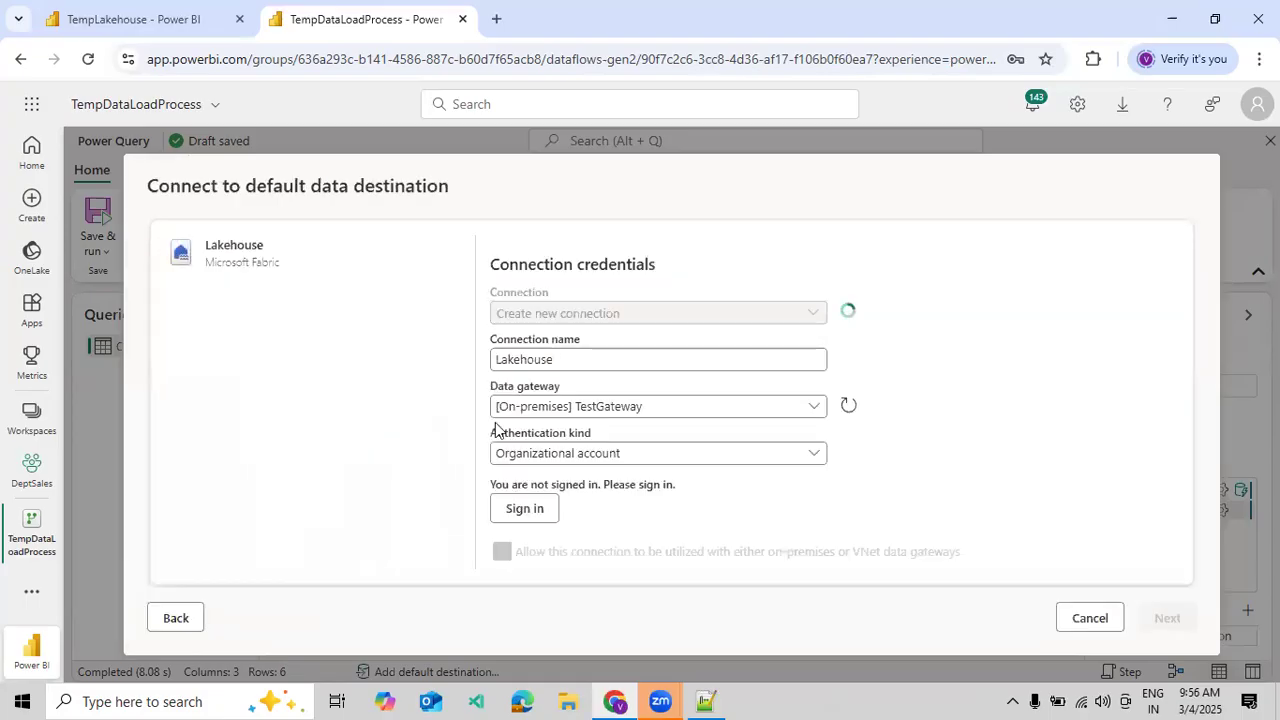
left_click(1160, 620)
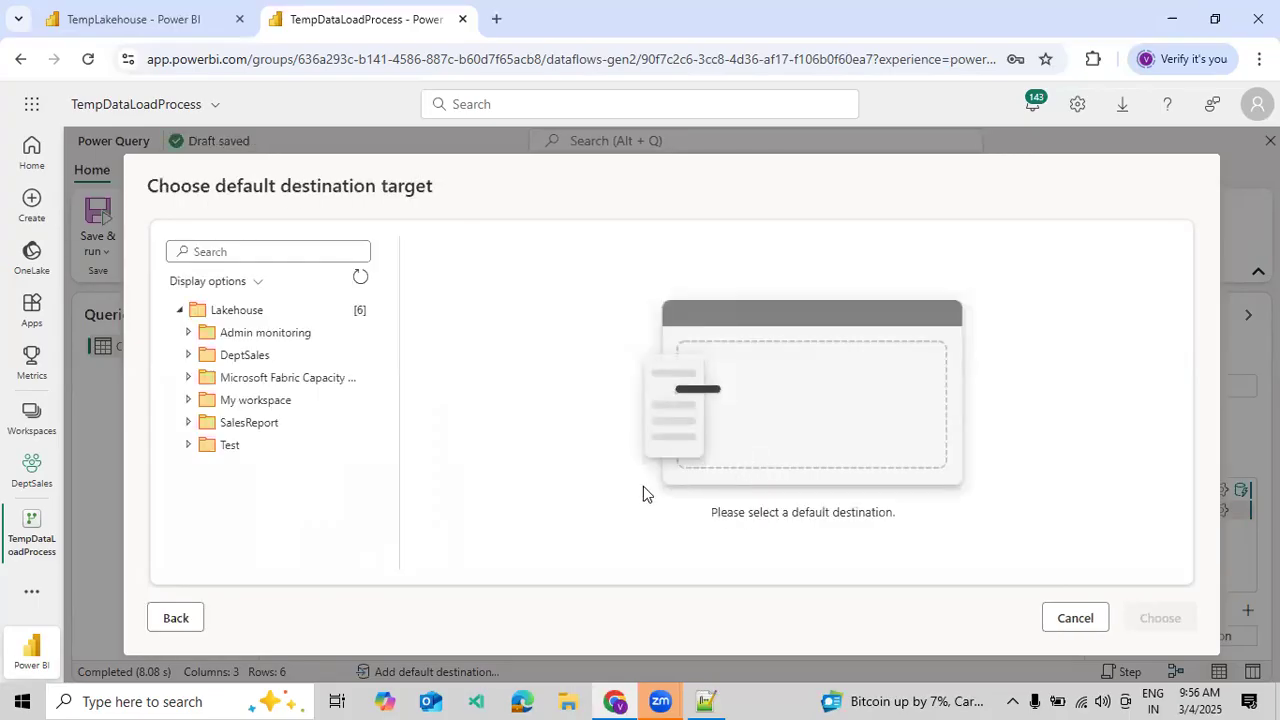
- Choose TempLakehouse in the DeptSales workspace as the default destination and bind the CSV_Data query to it
left_click(188, 355)
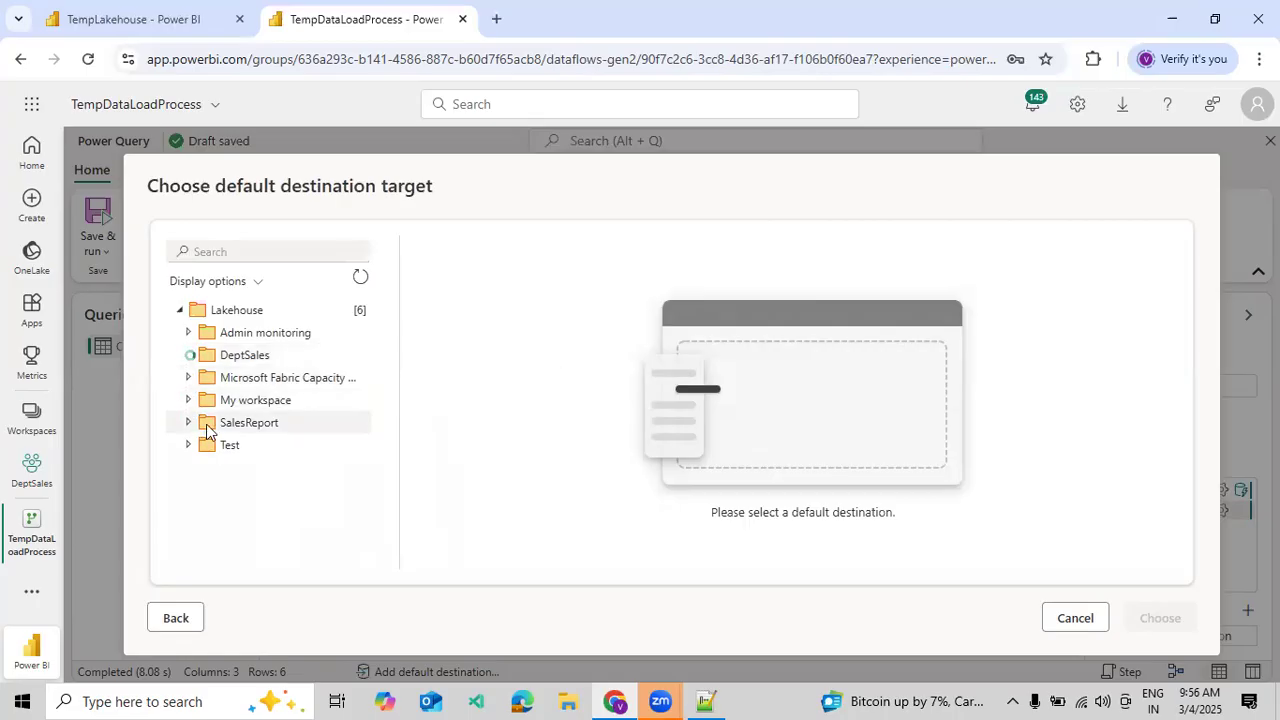
left_click(251, 467)
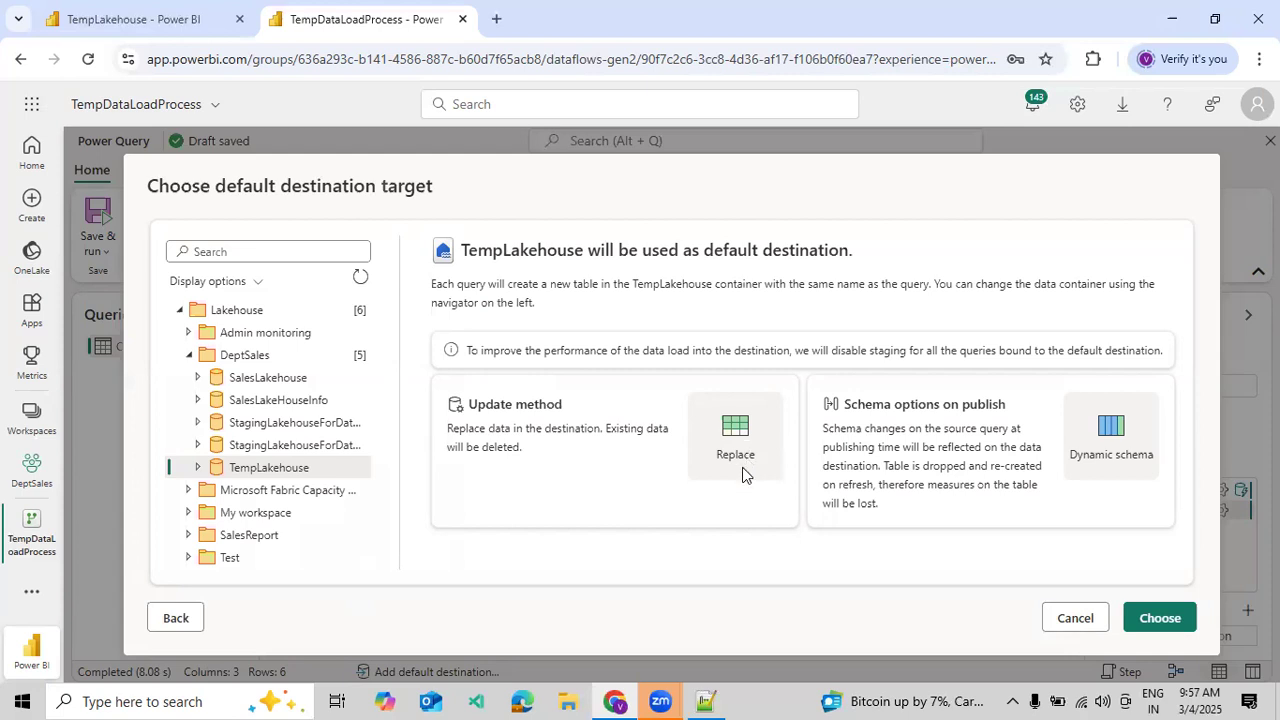
left_click(1150, 628)
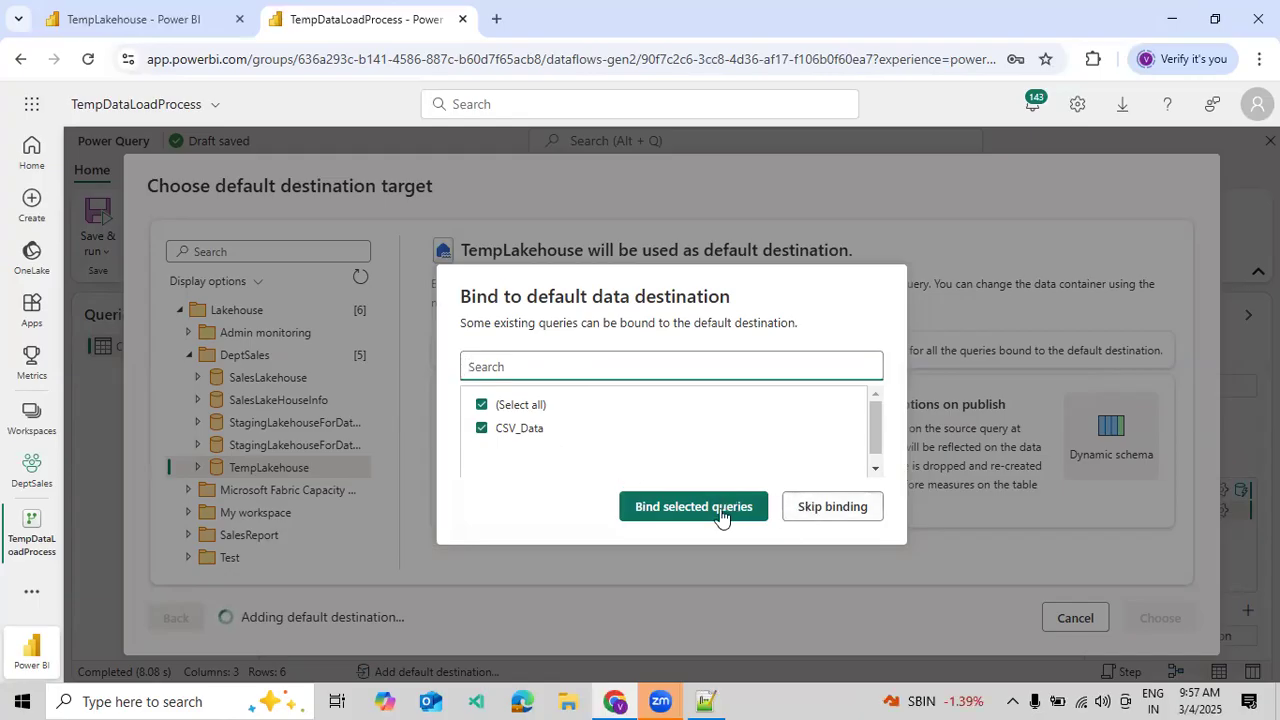
left_click(498, 430)
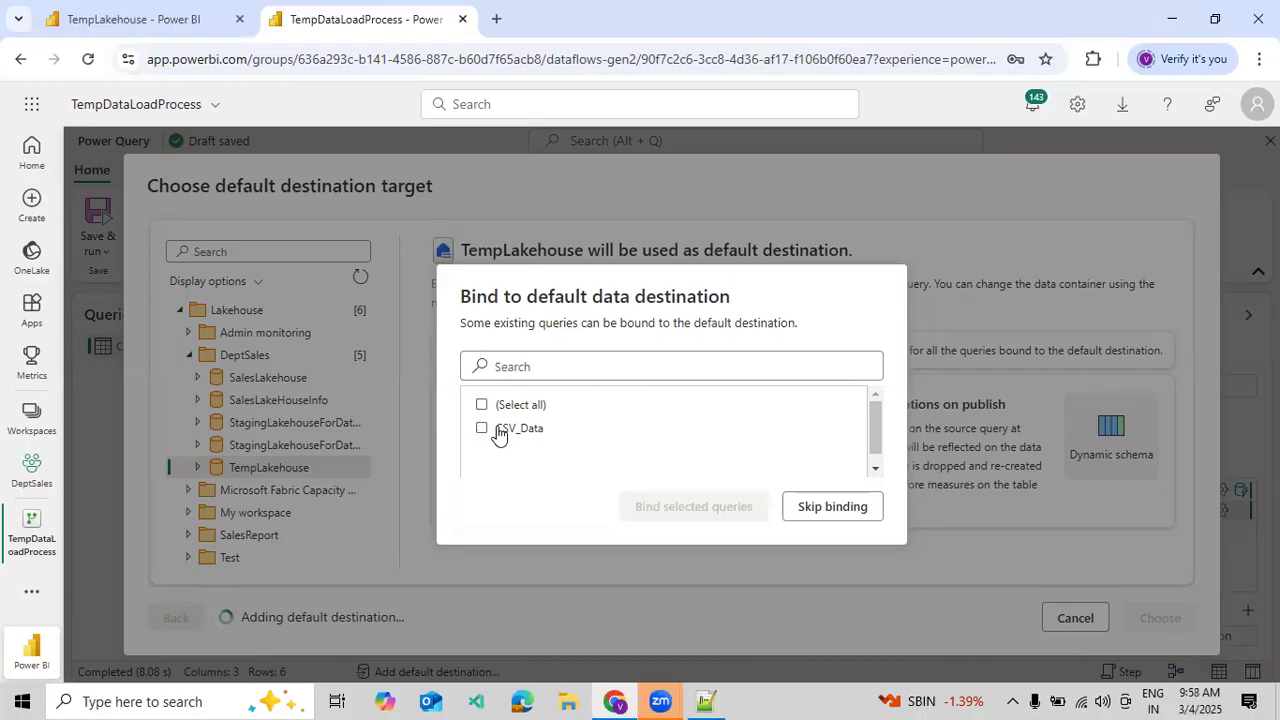
left_click(498, 430)
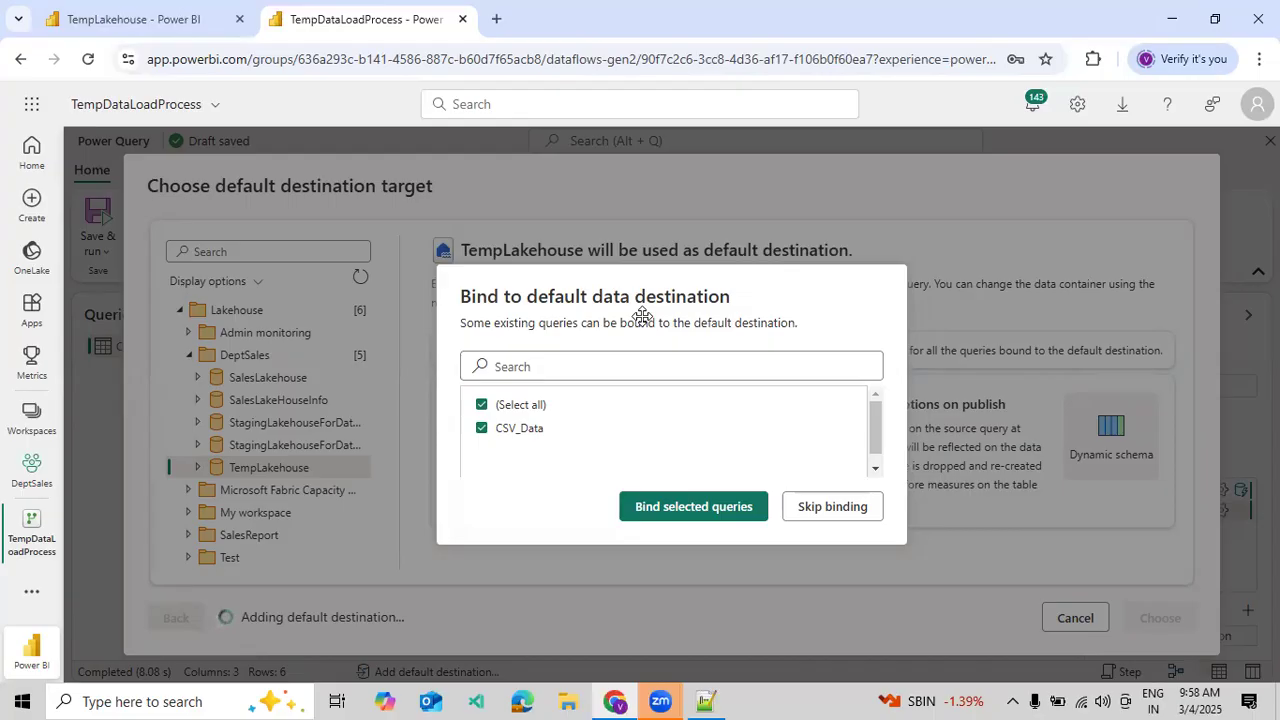
left_click(681, 512)
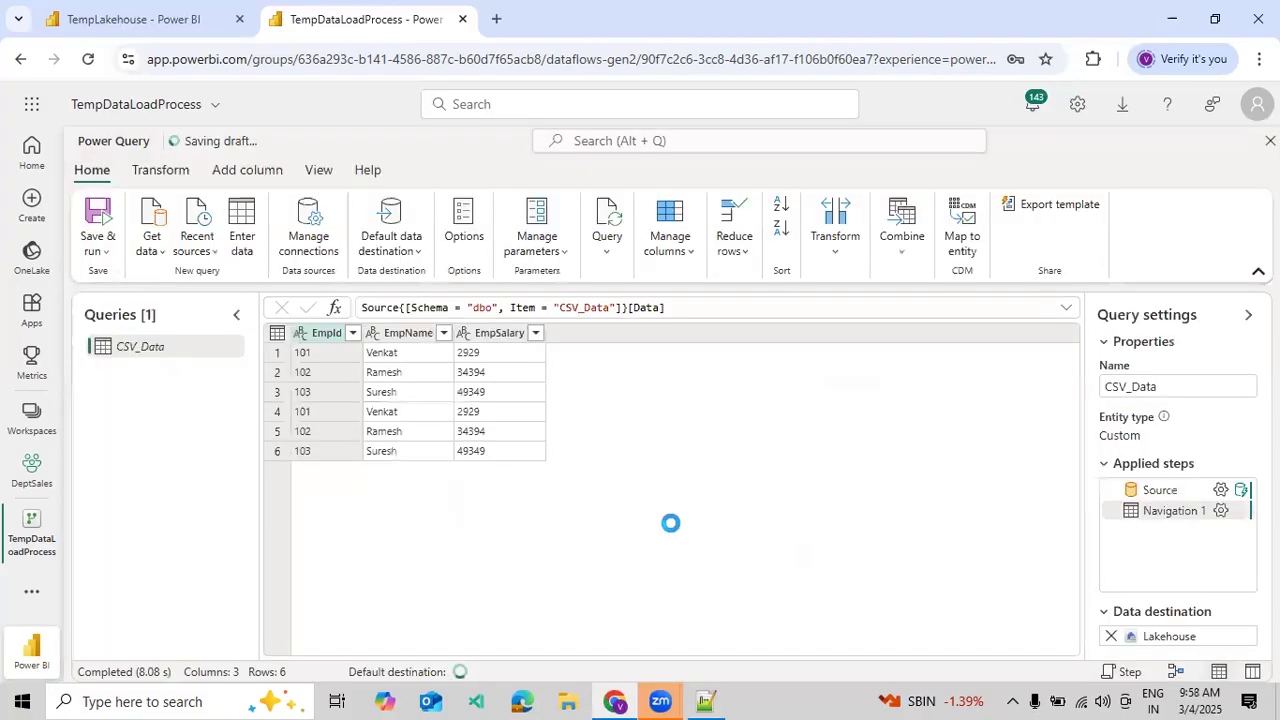
- Check the default destination, the CSV_Data query's data destination details, and the available default destination options
mouse_move(392, 678)
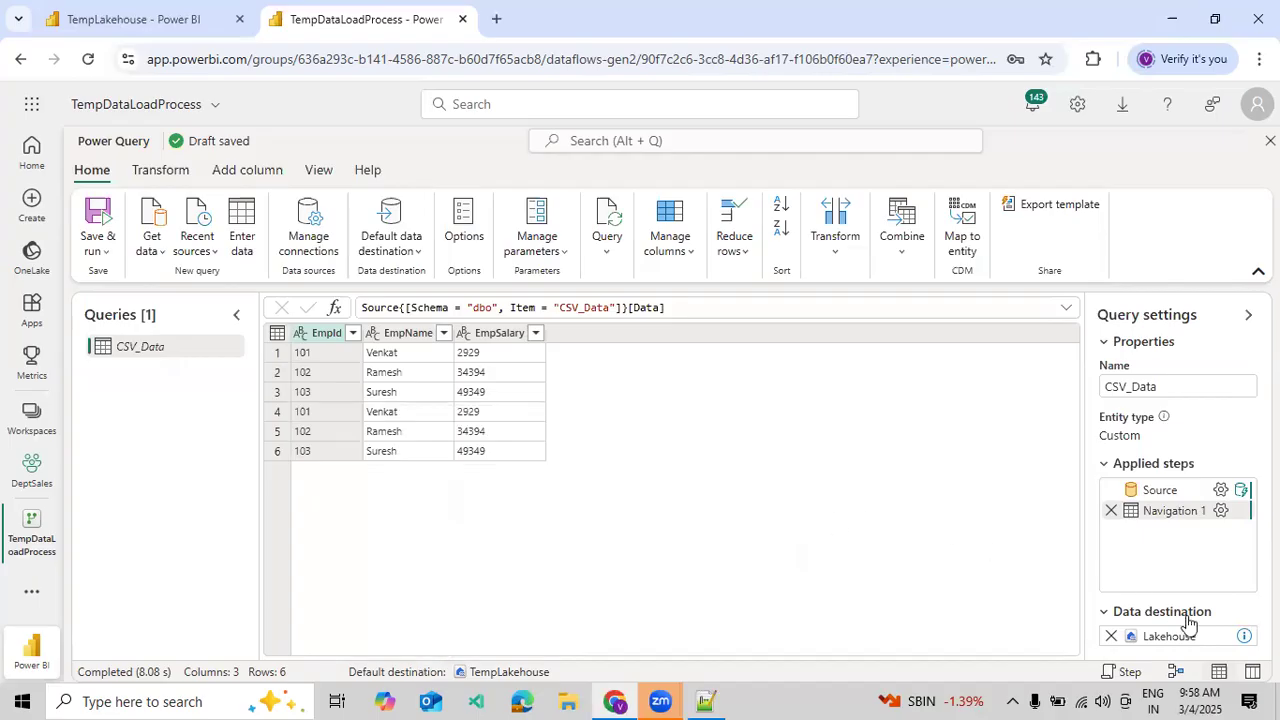
mouse_move(1244, 640)
left_click(422, 256)
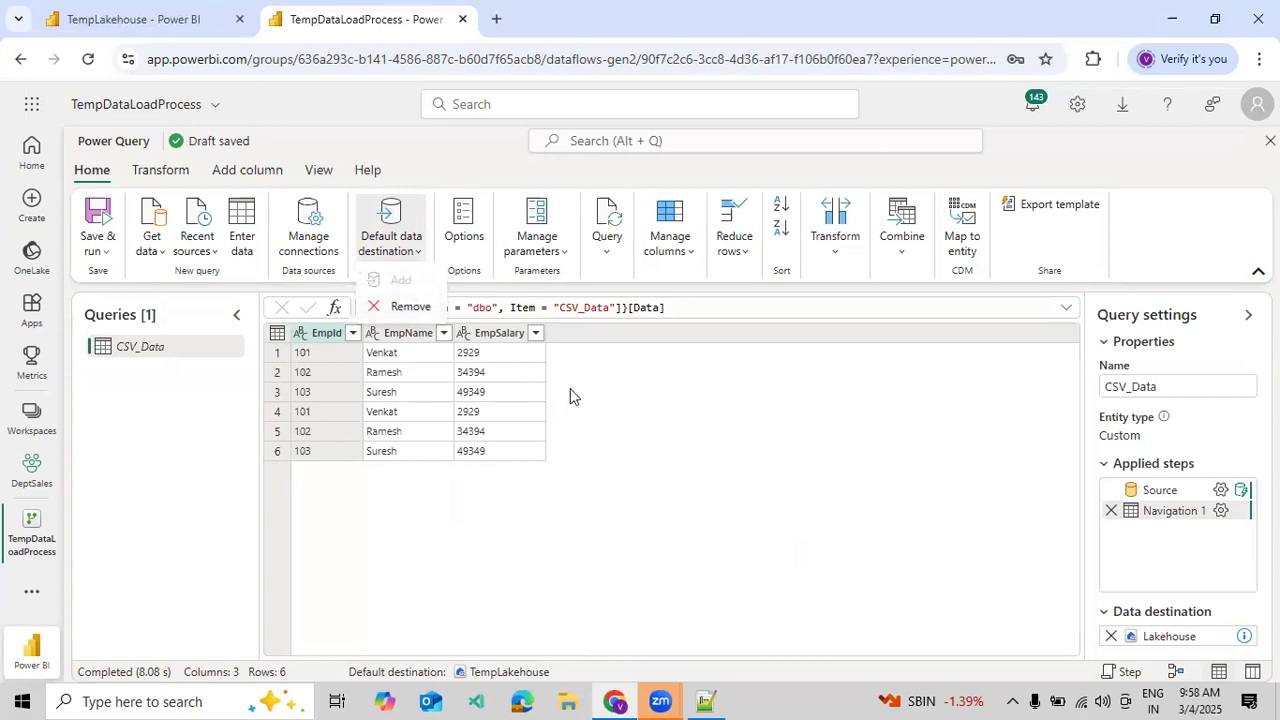
left_click(628, 422)
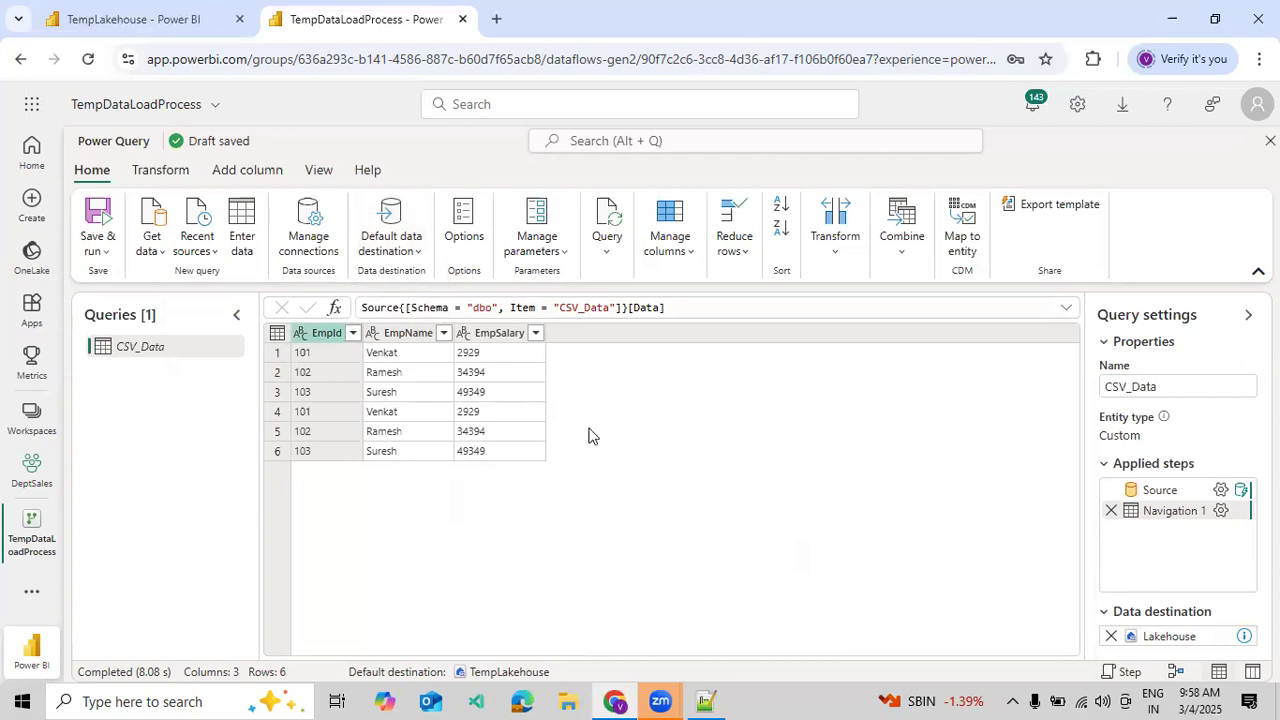
- Connect to the SQL Server database again, copying server DESKTOP-R7LFQS5 from the Notepad++ notes and setting the database to POC
left_click(152, 240)
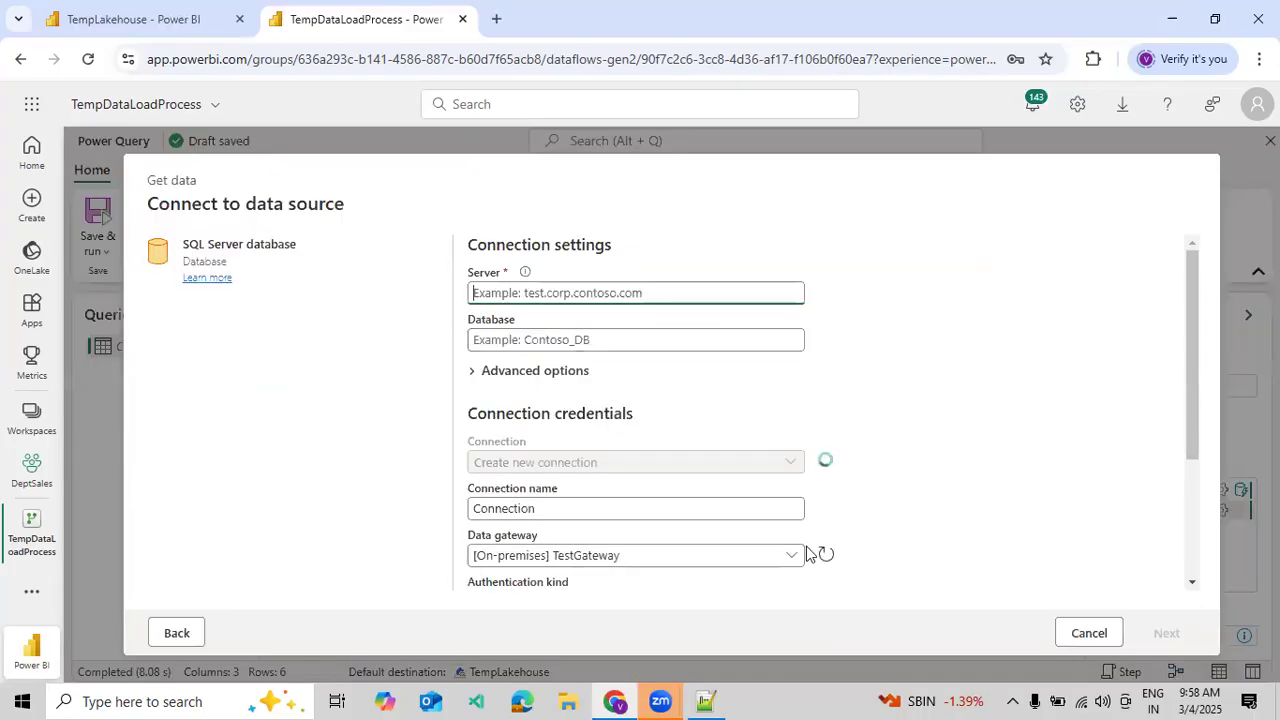
left_click(706, 700)
key("ctrl+c")
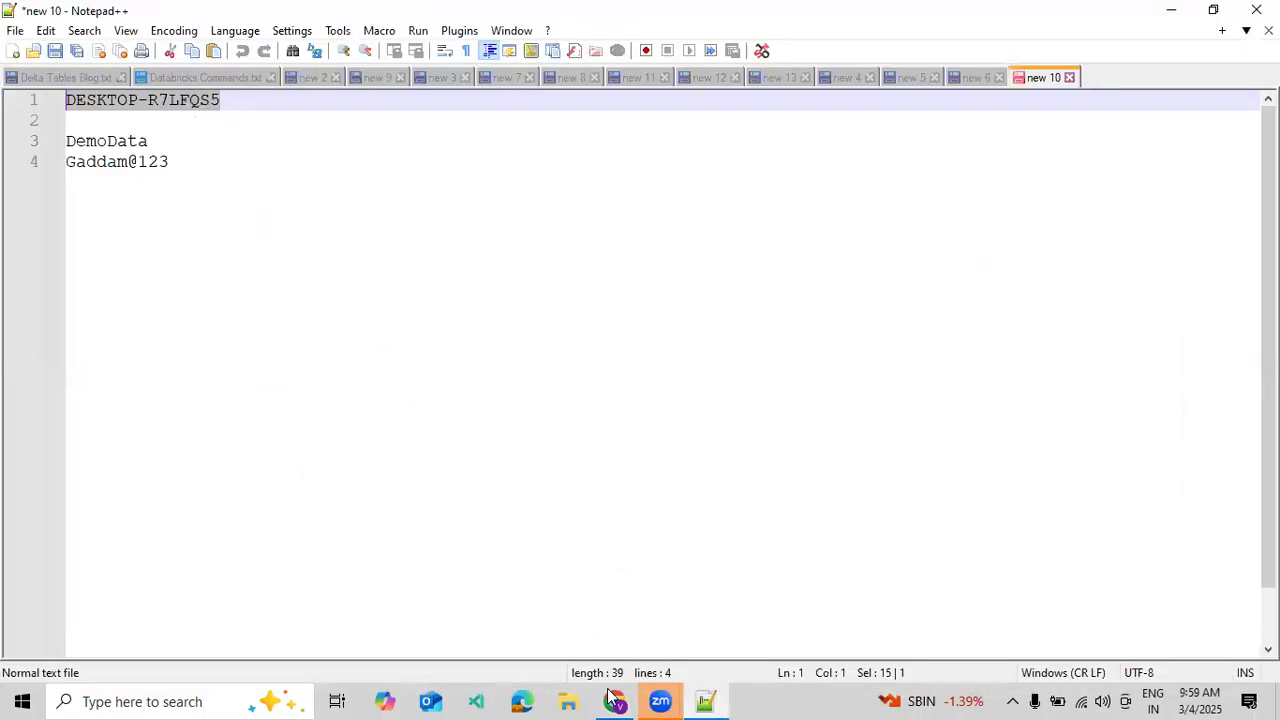
left_click(614, 700)
left_click(512, 292)
key("ctrl+v")
left_click(524, 341)
type("P")
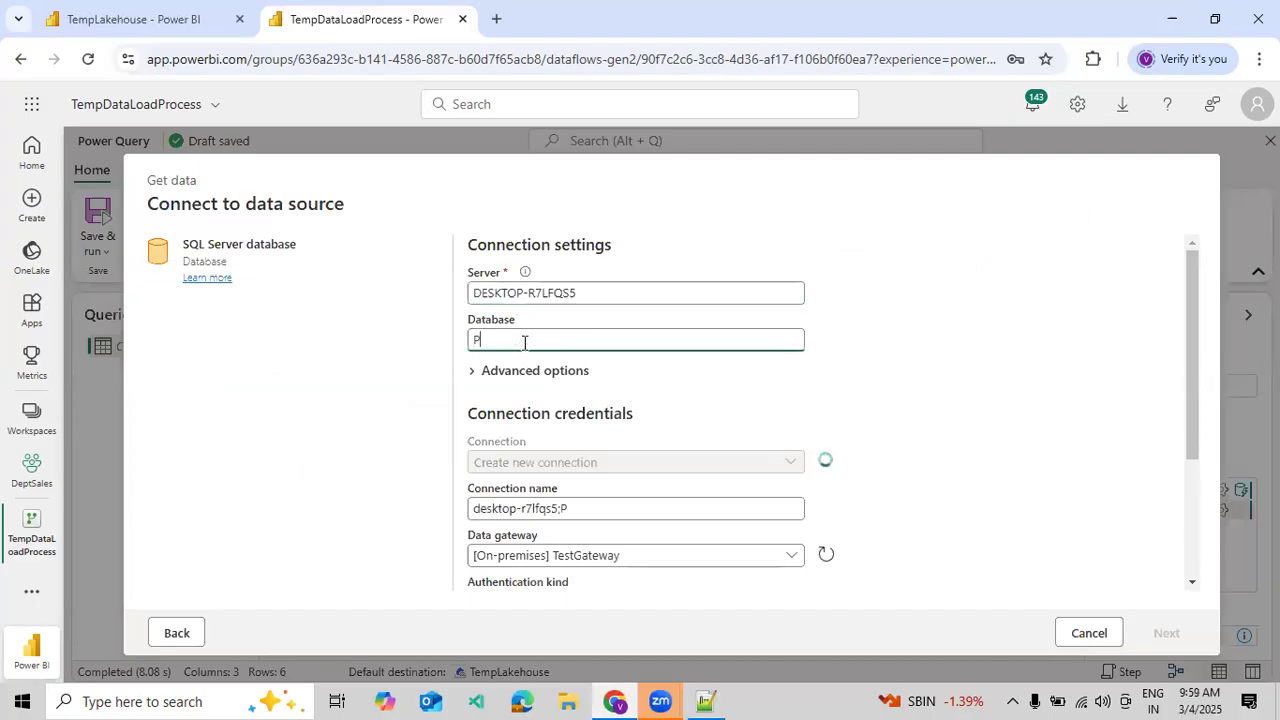
type("OC")
left_click(1165, 630)
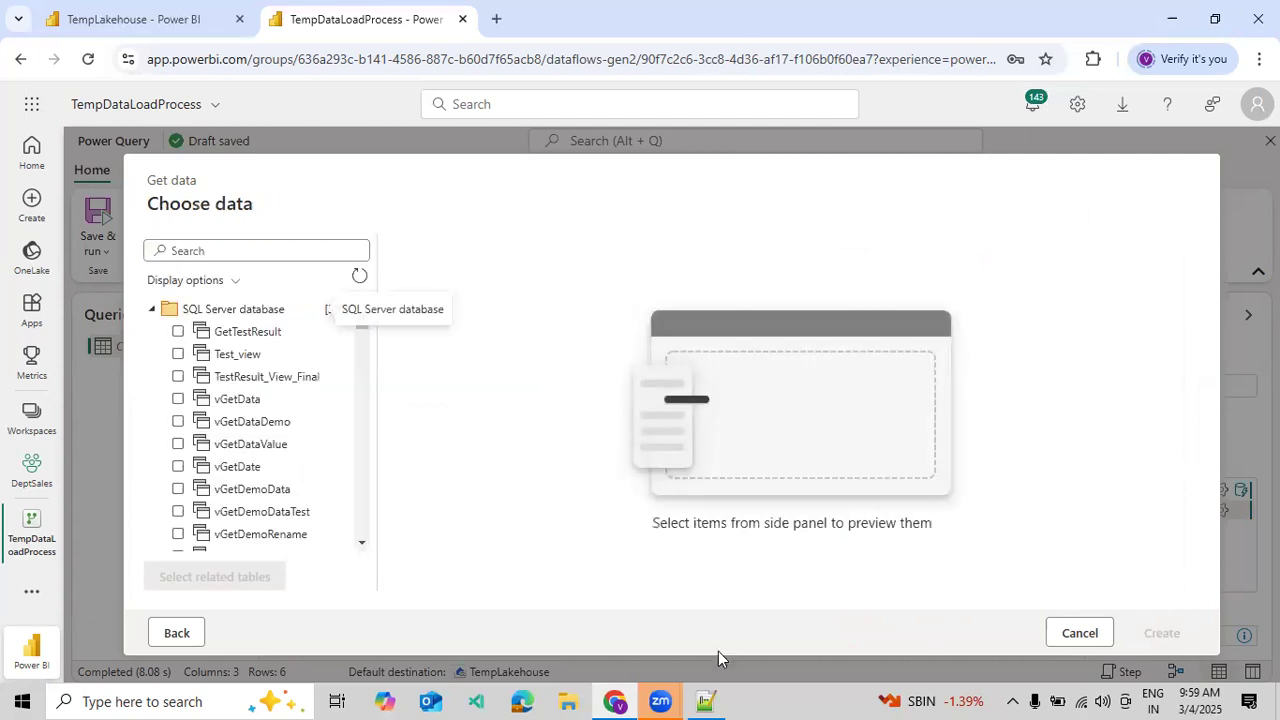
- Preview the Dax_Data and Customer tables, and try selecting Customer together with csvempinfomation
scroll(337, 457, "down", 10)
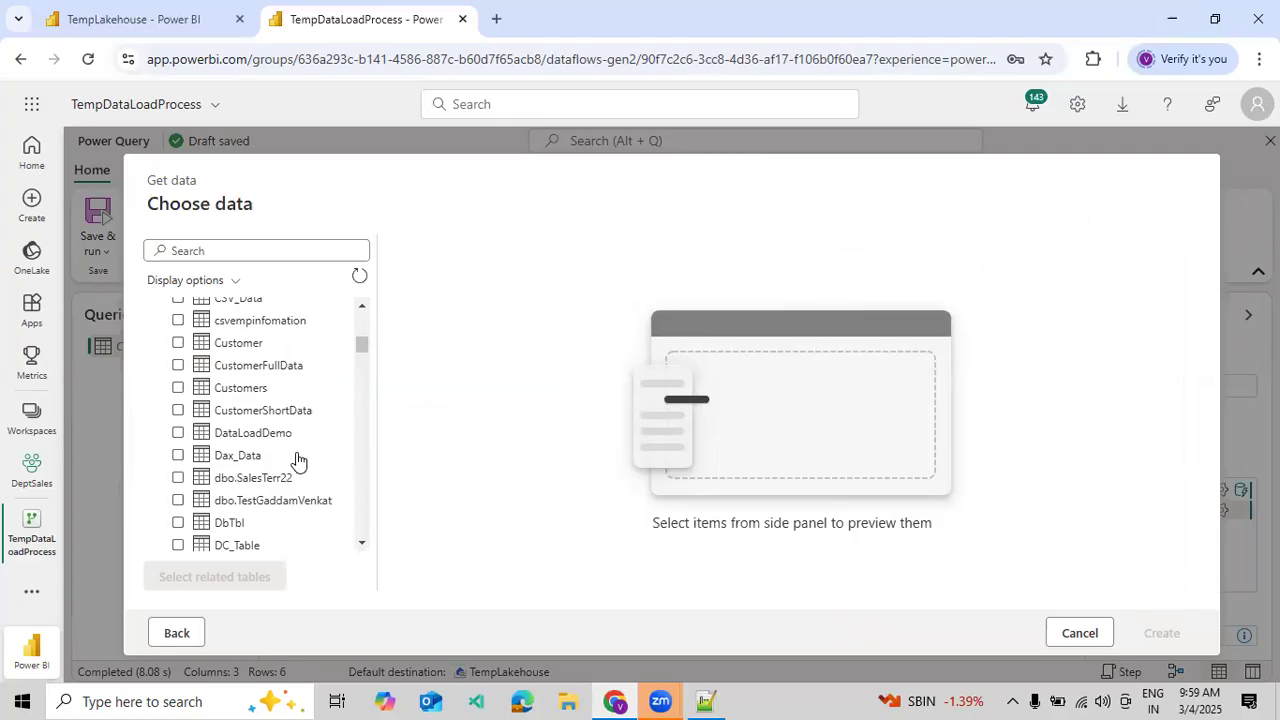
left_click(296, 458)
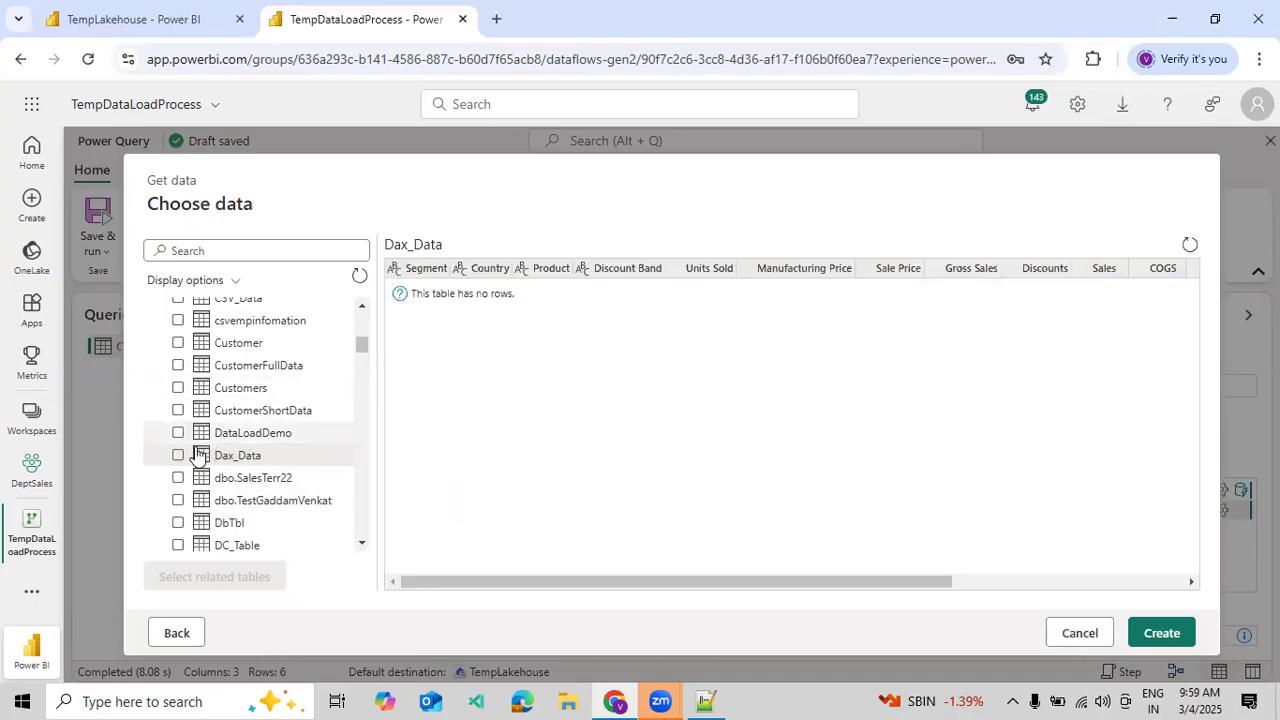
left_click(227, 347)
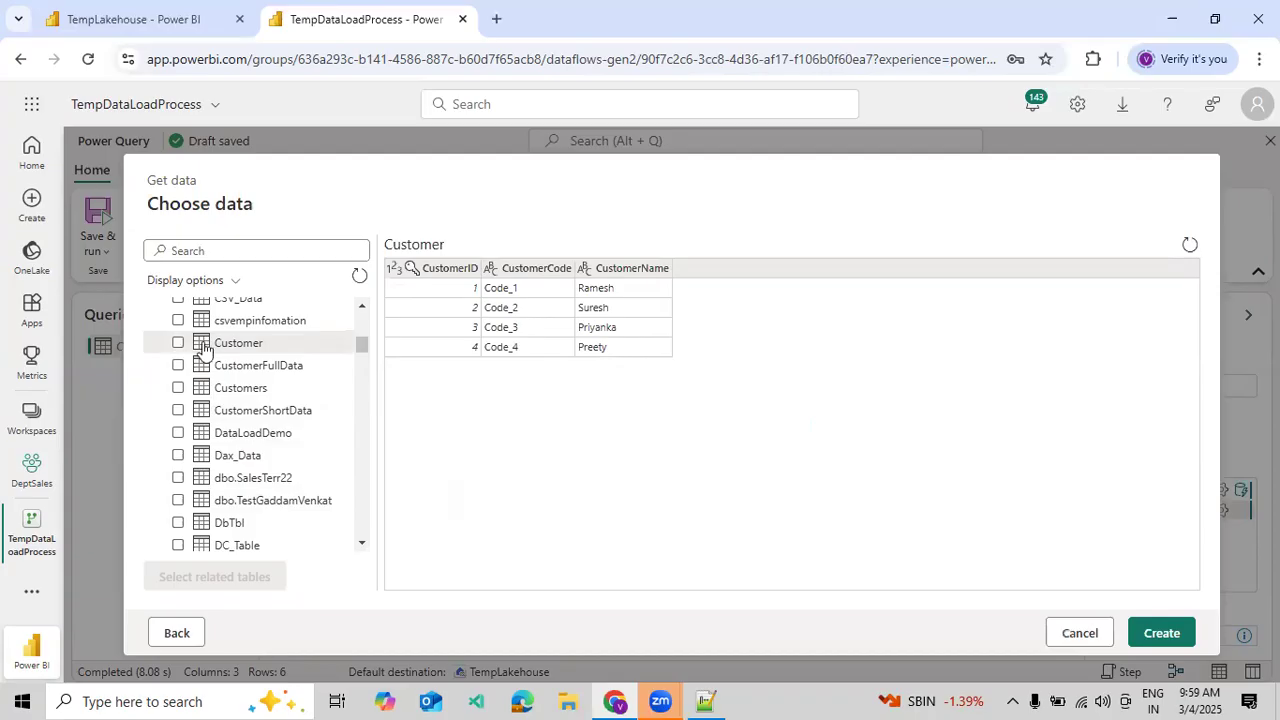
left_click(179, 344)
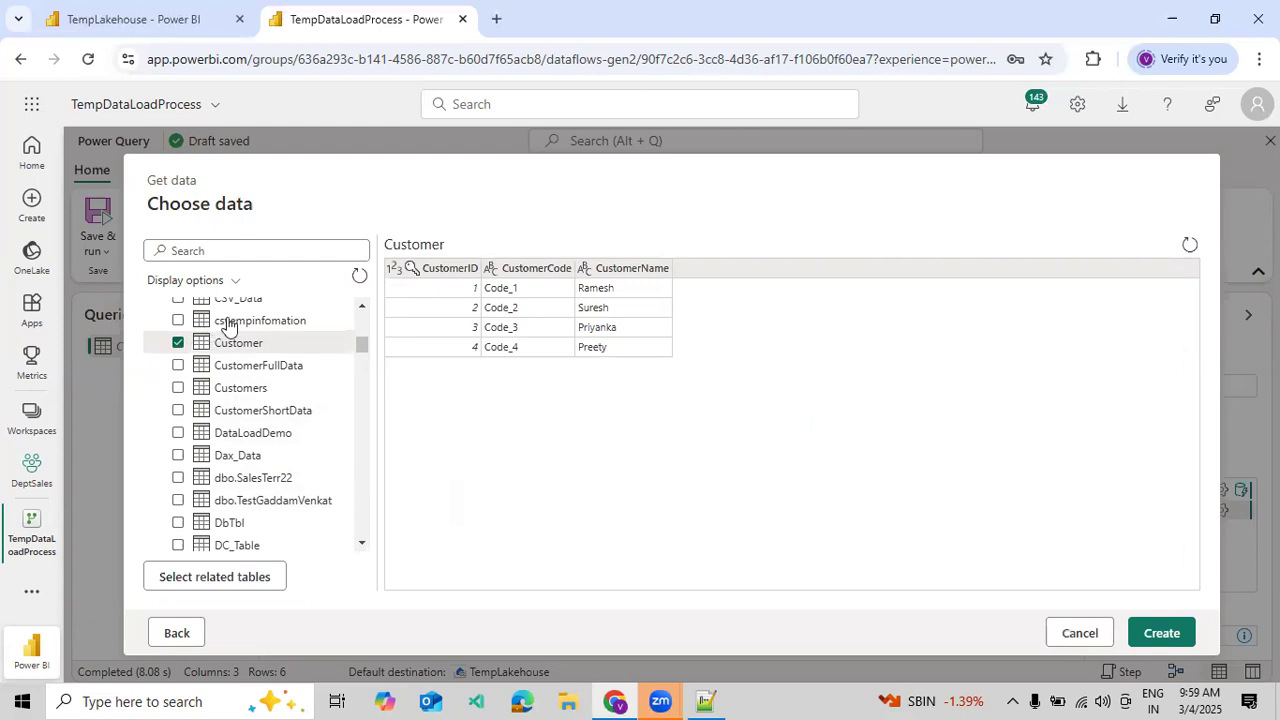
left_click(178, 320)
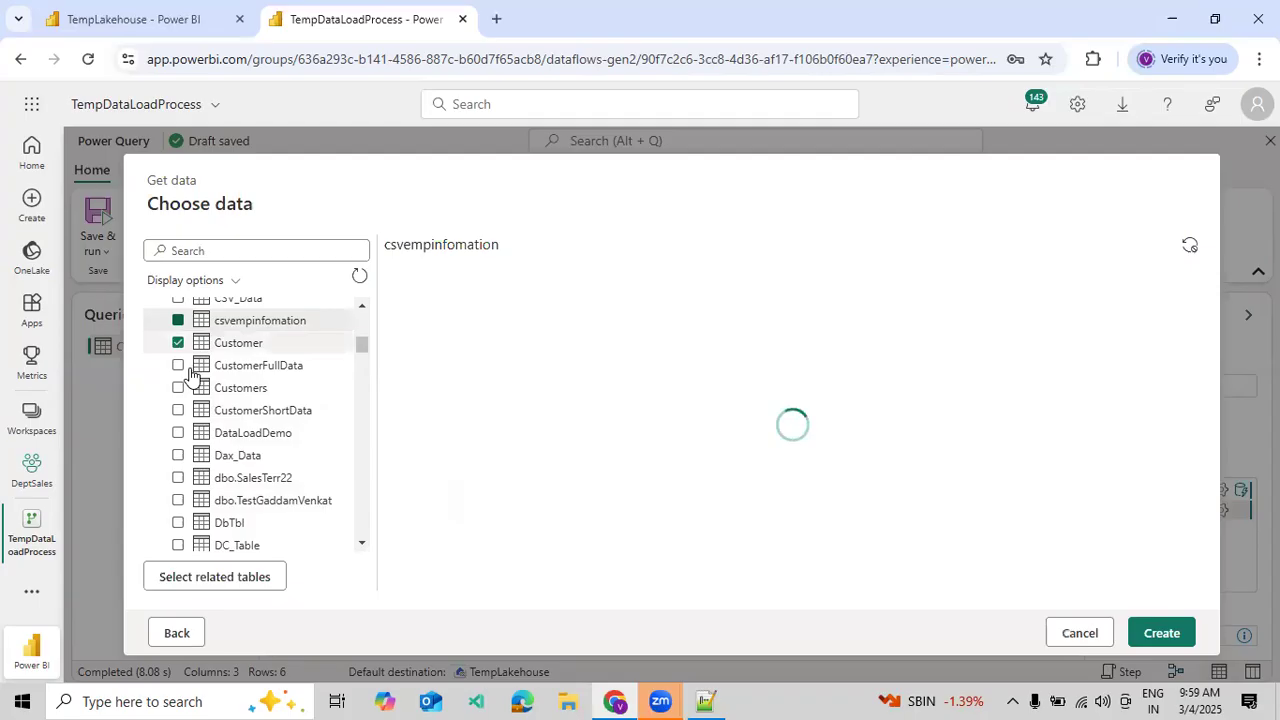
left_click(178, 342)
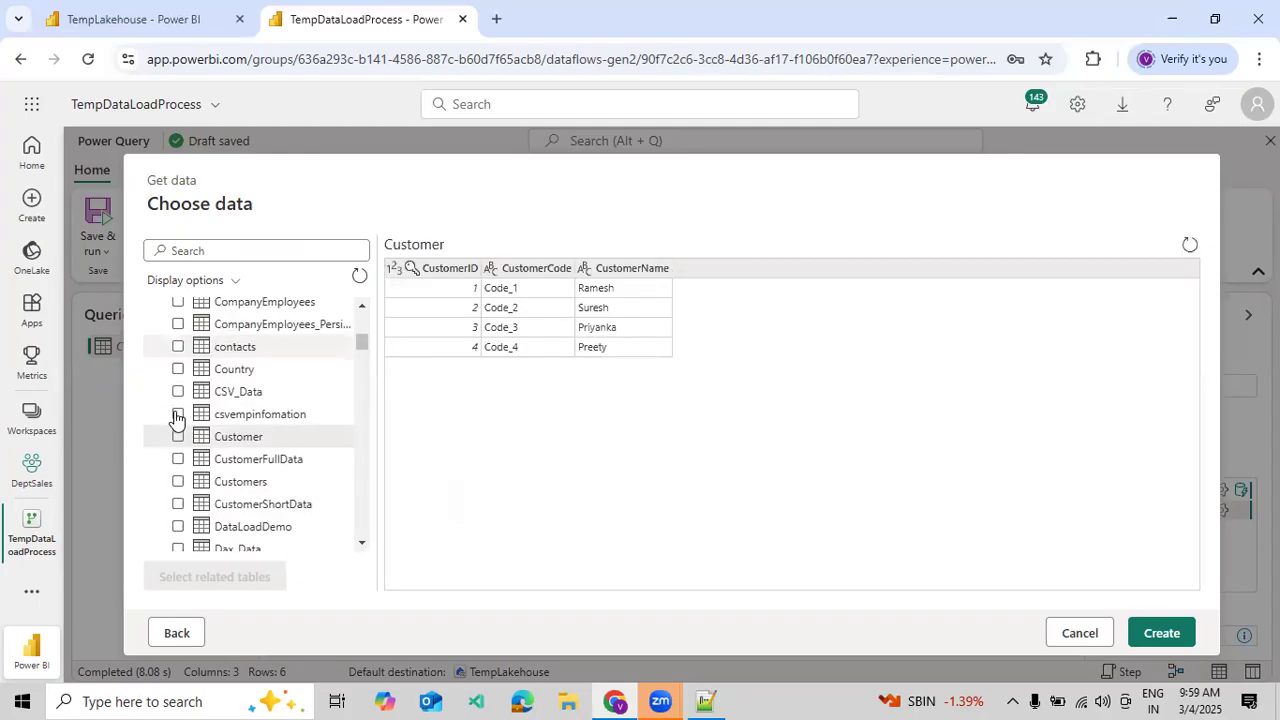
- Select only the csvempinfomation and DataLoadDemo tables from the SQL Server database and create their queries
left_click(178, 414)
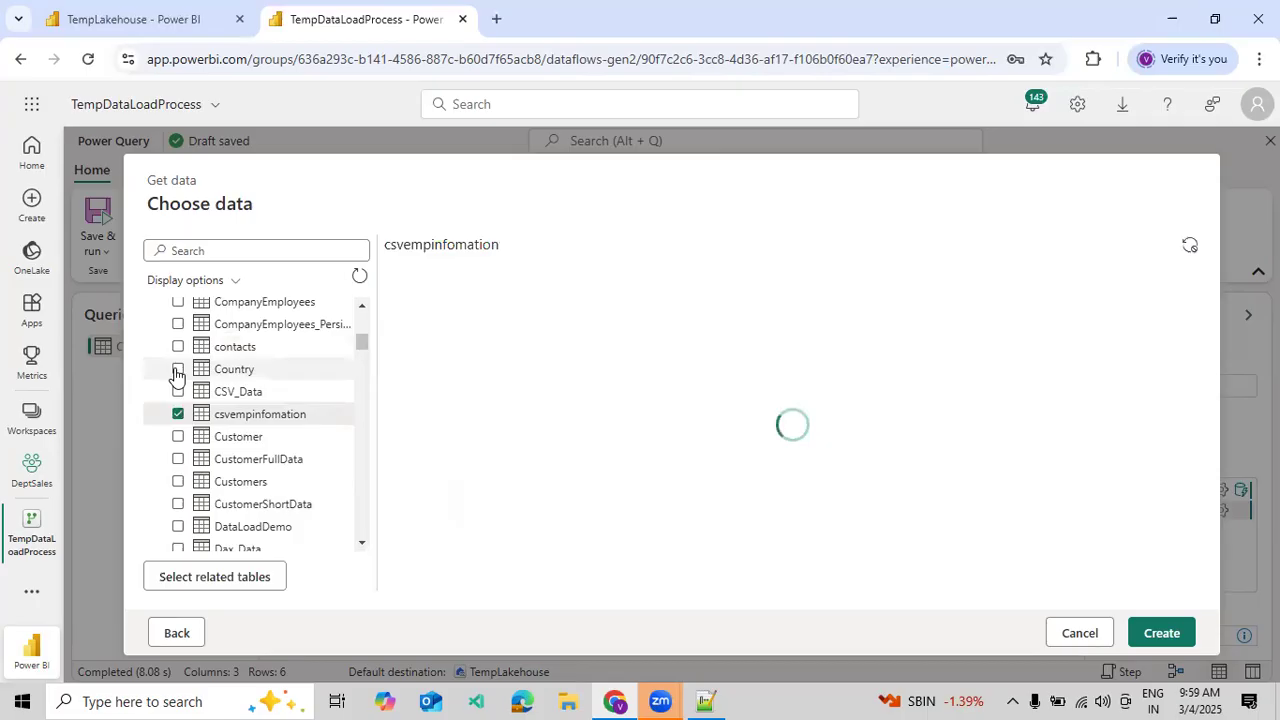
left_click(177, 374)
left_click(177, 371)
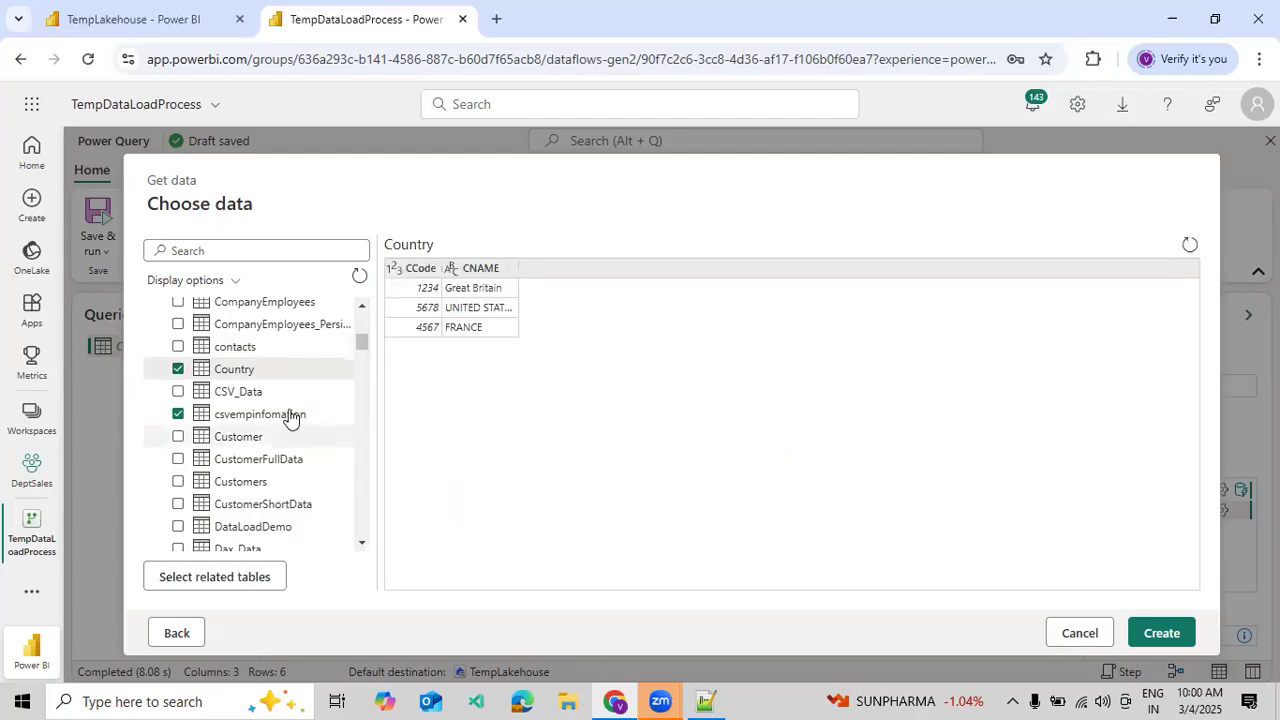
left_click(240, 397)
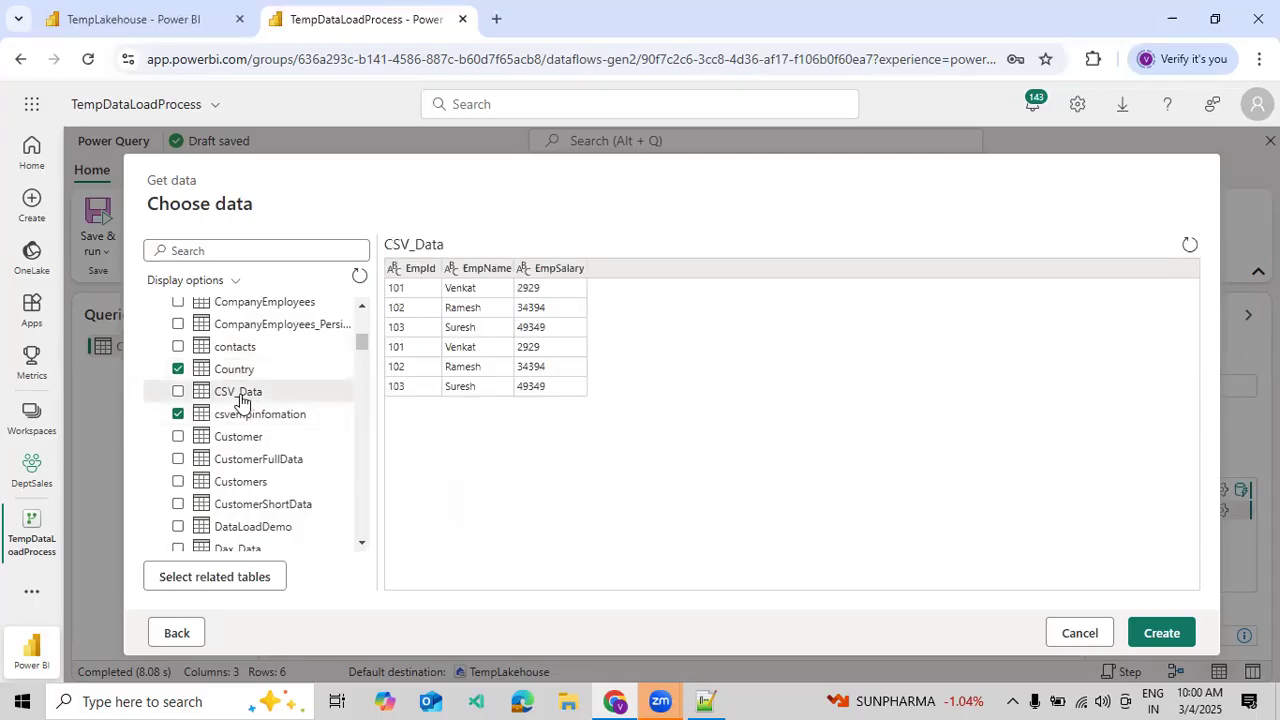
left_click(178, 369)
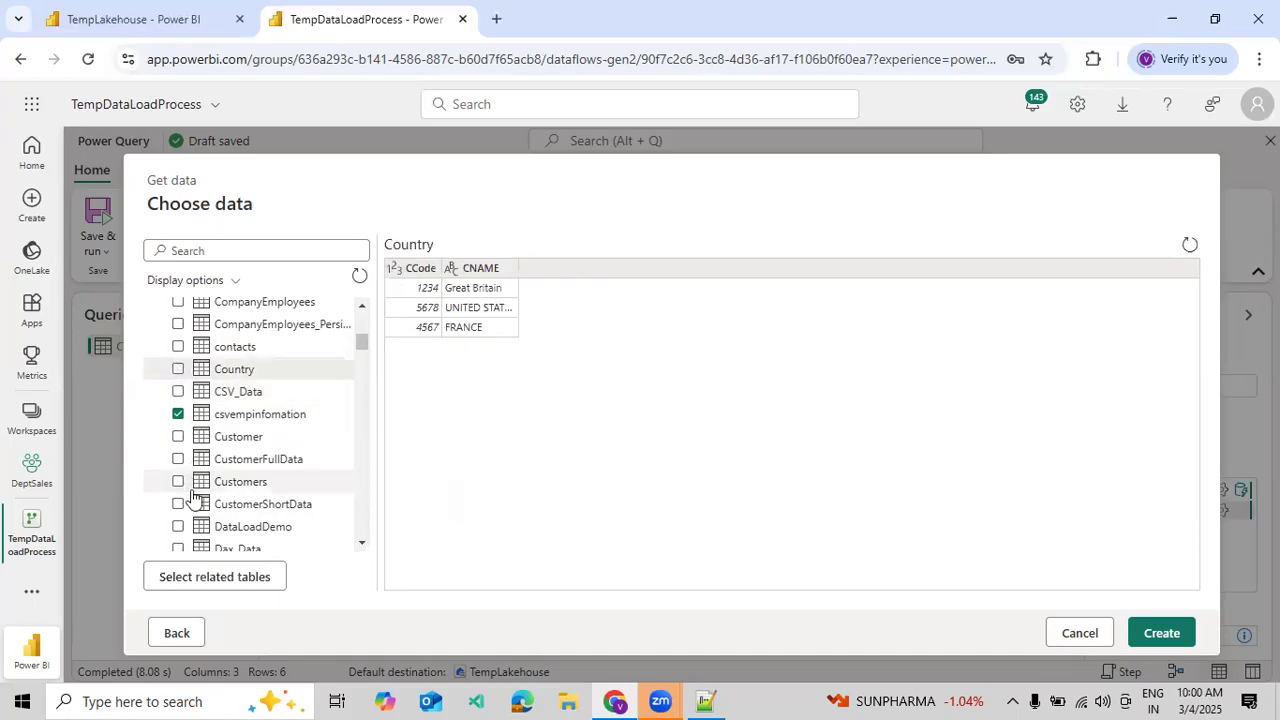
scroll(195, 481, "down", 2)
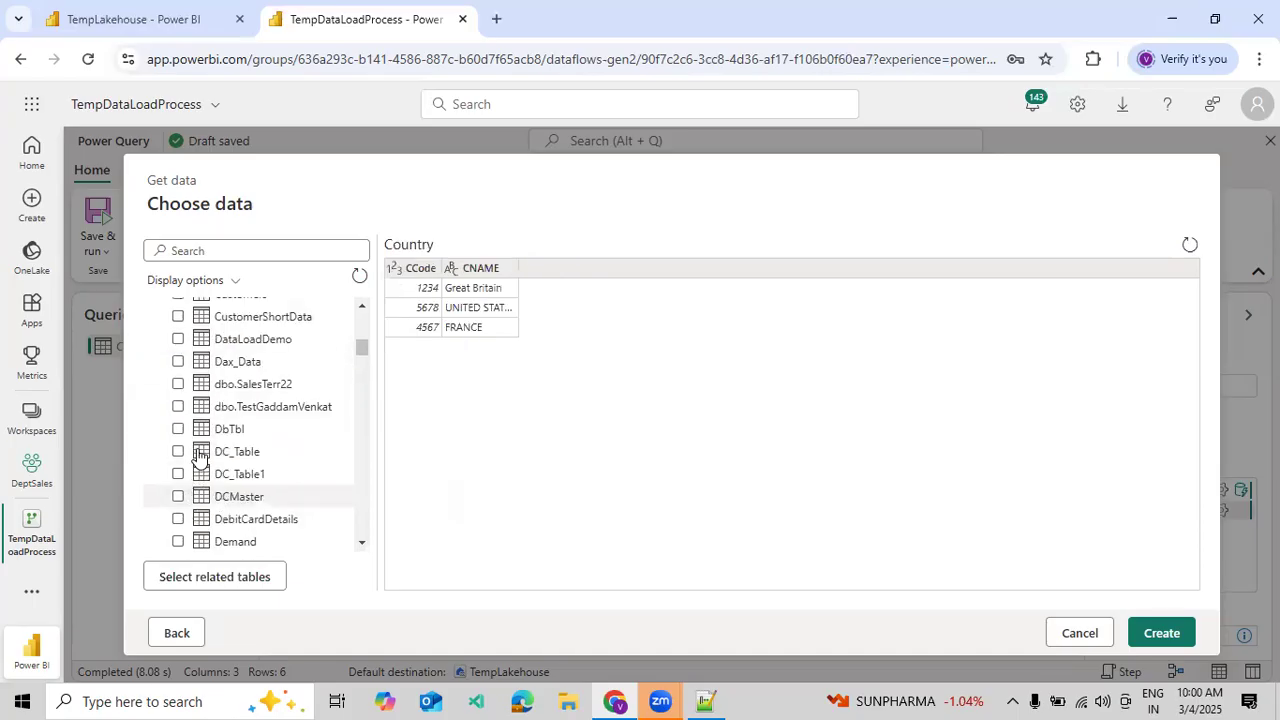
left_click(178, 340)
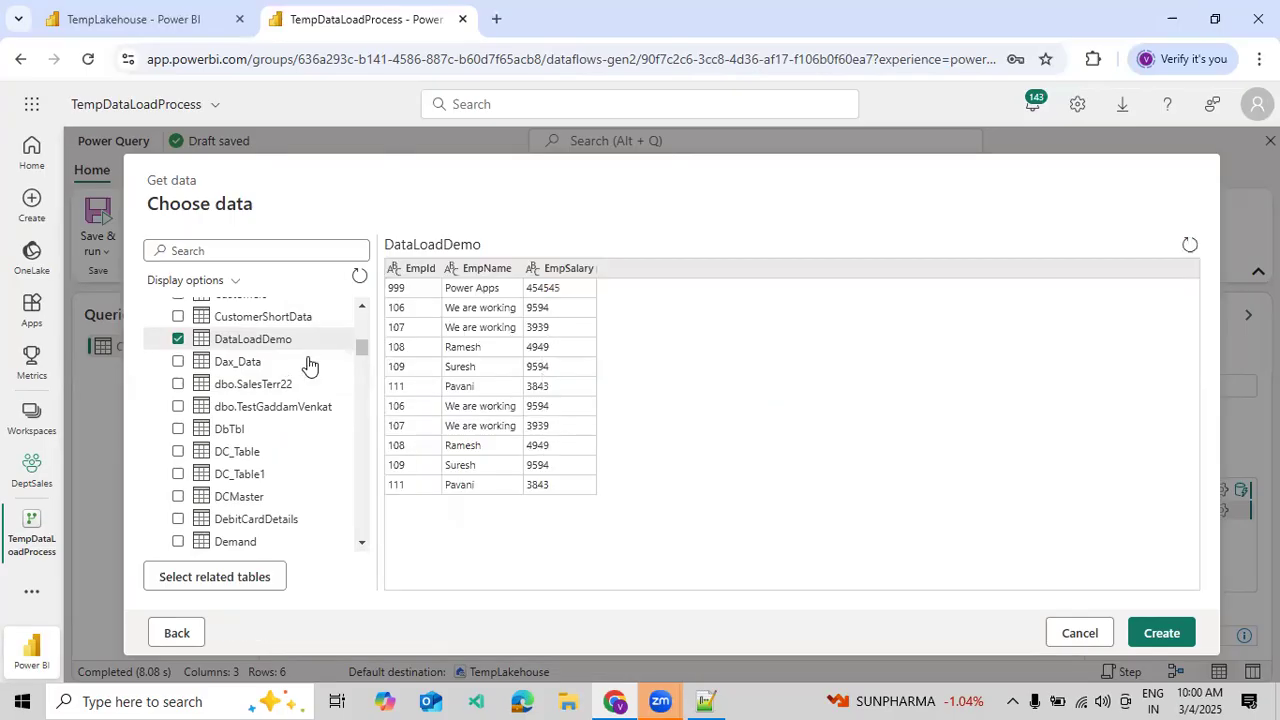
scroll(309, 363, "up", 2)
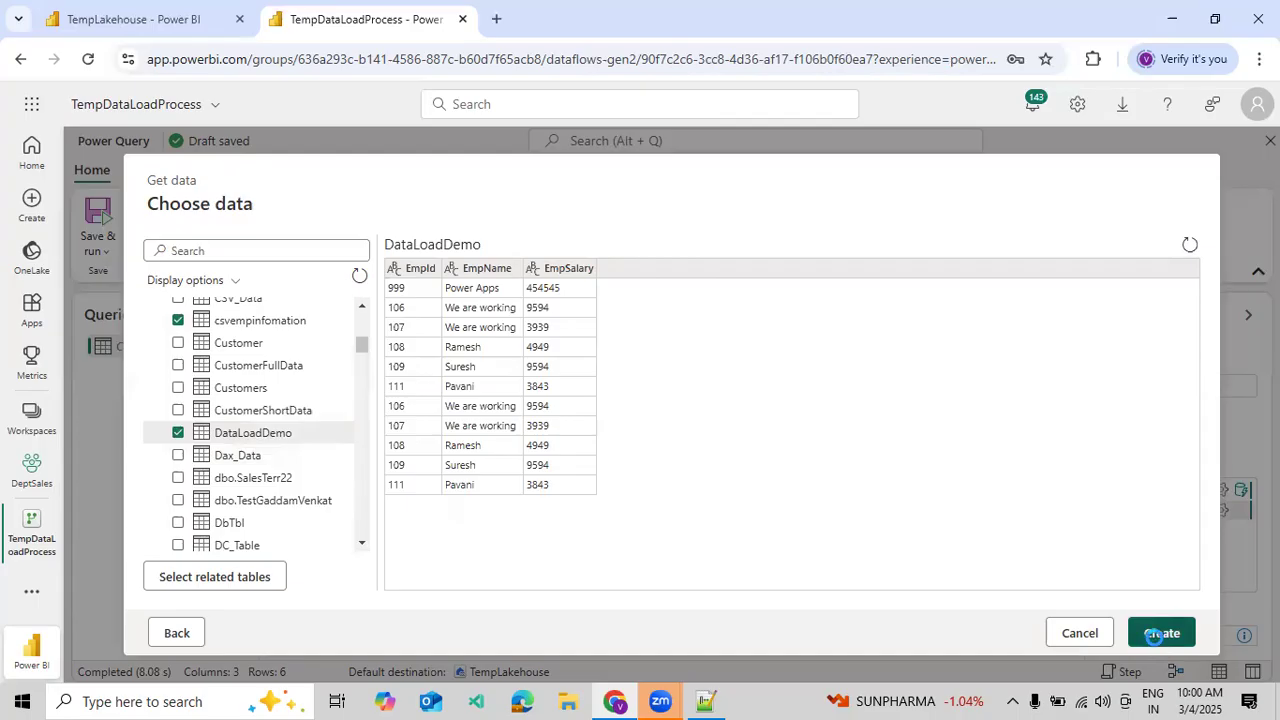
left_click(1155, 635)
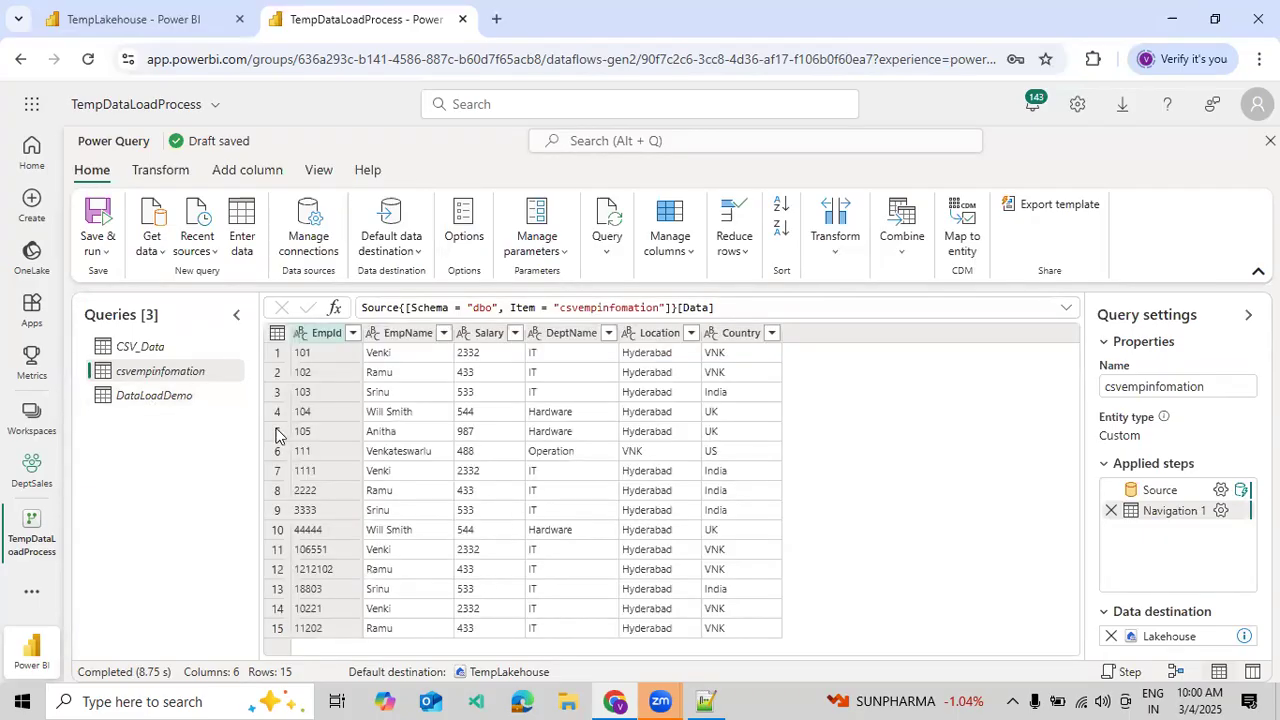
- Review the DataLoadDemo and csvempinfomation queries and inspect the DataLoadDemo query's data destination details
left_click(183, 404)
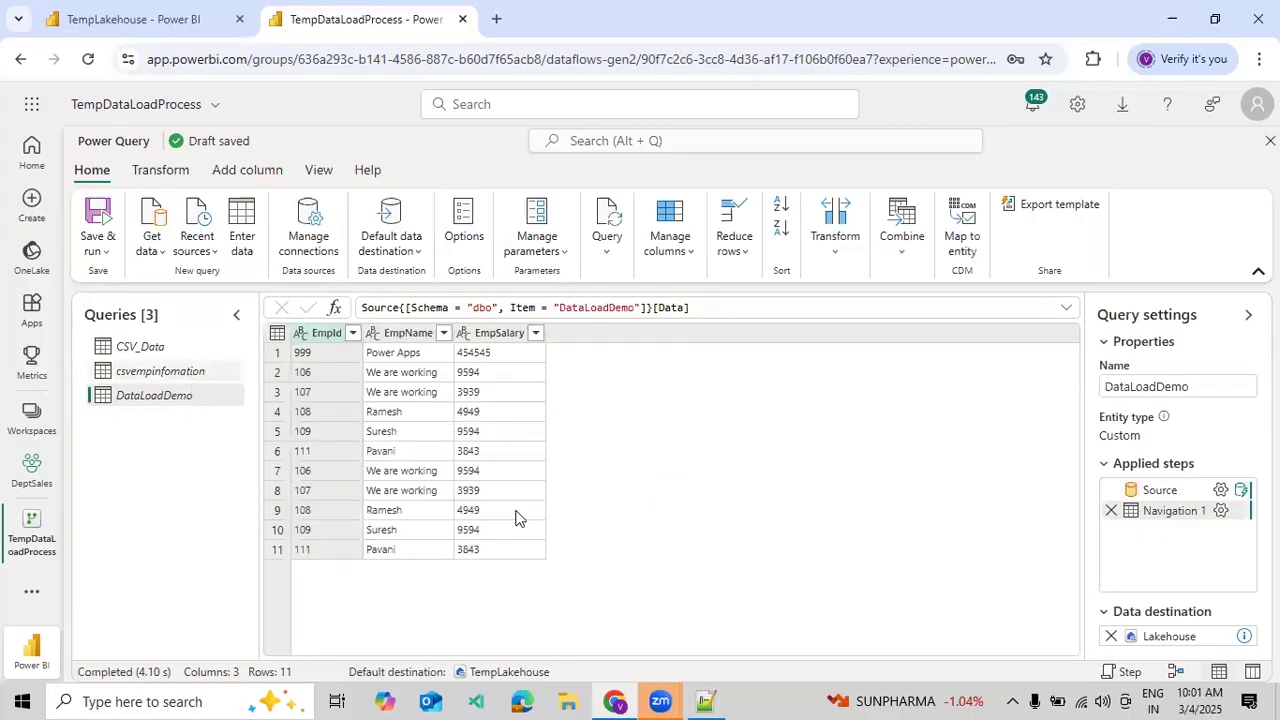
left_click(160, 371)
left_click(160, 397)
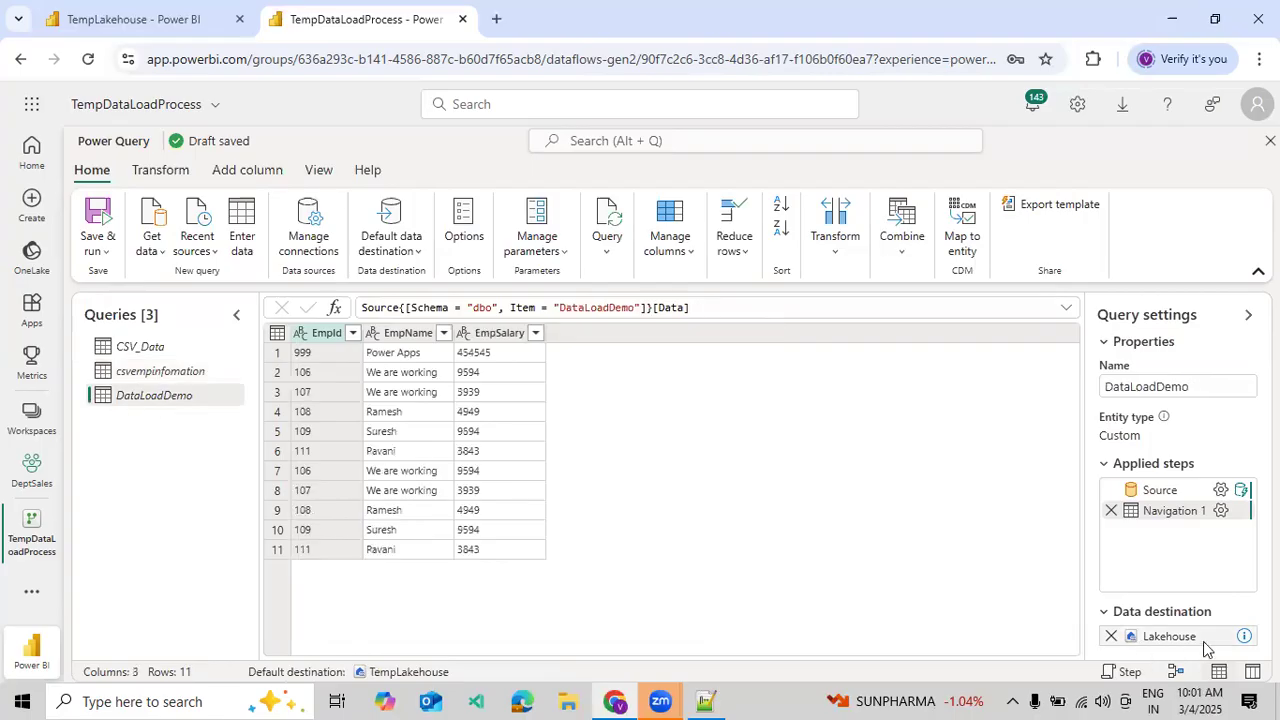
mouse_move(1203, 641)
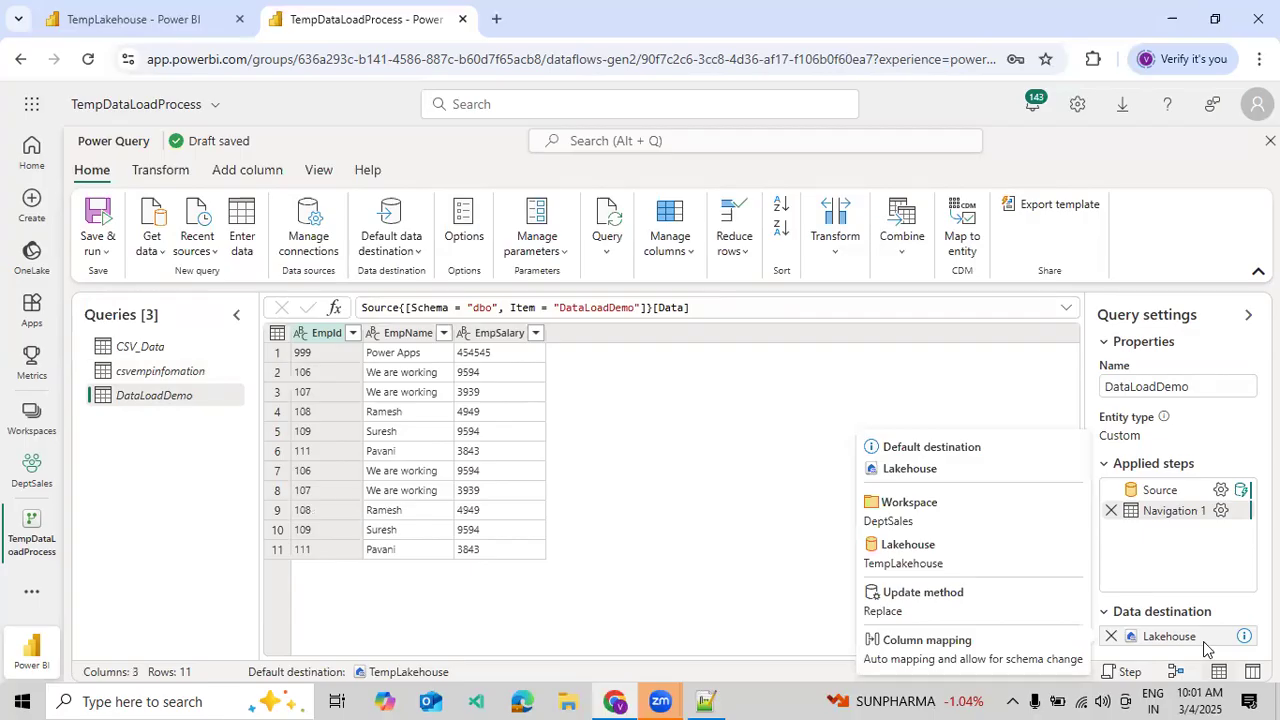
- Inspect the csvempinfomation query's data destination details and the default data destination options
left_click(185, 377)
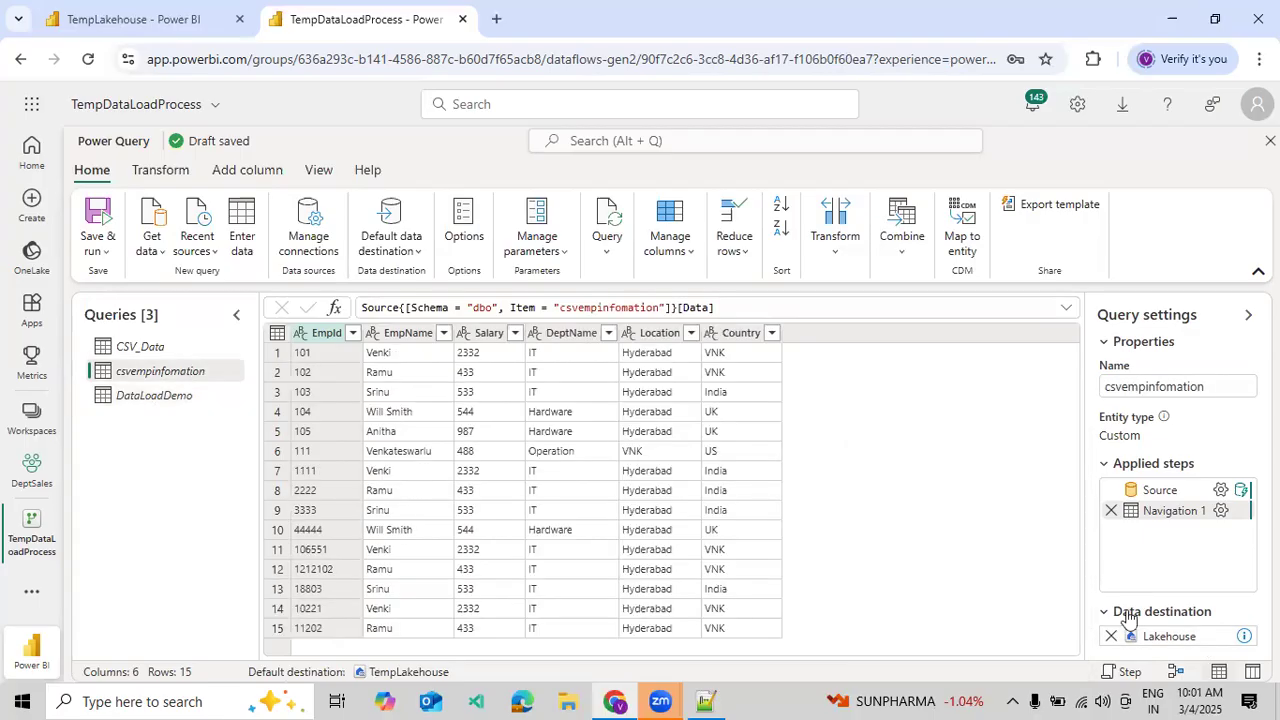
mouse_move(1168, 637)
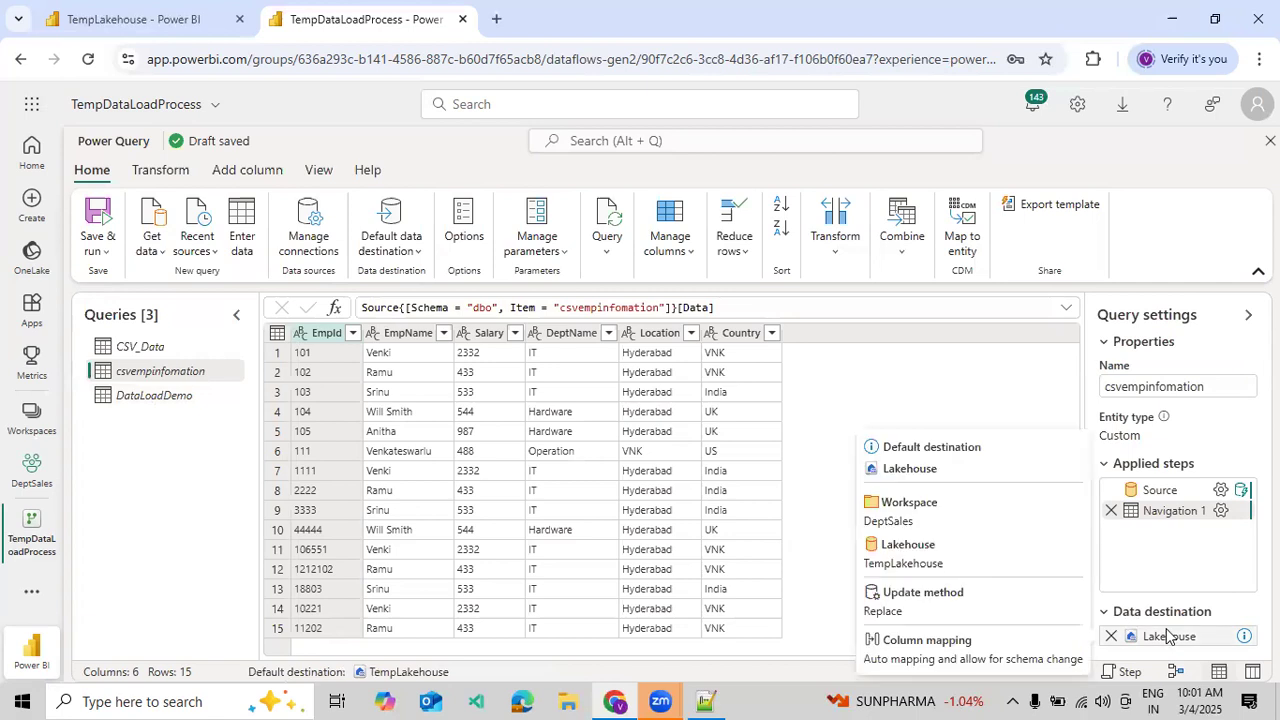
left_click(418, 257)
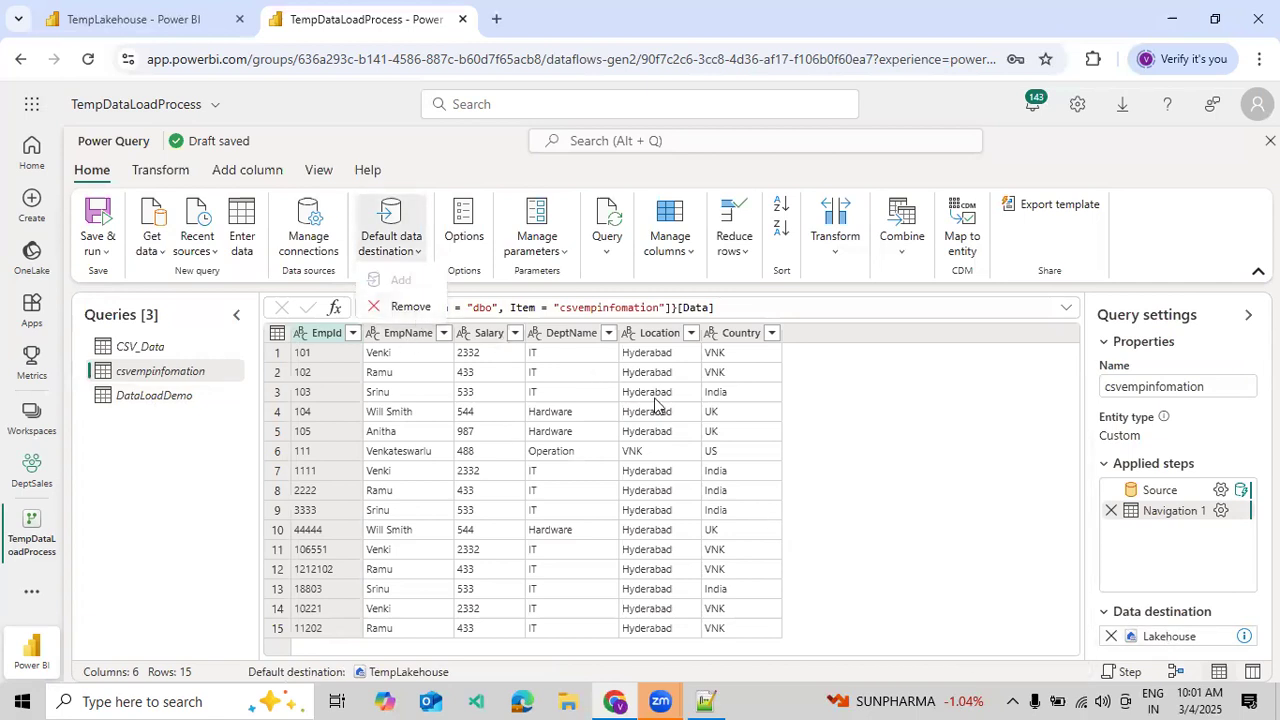
left_click(883, 511)
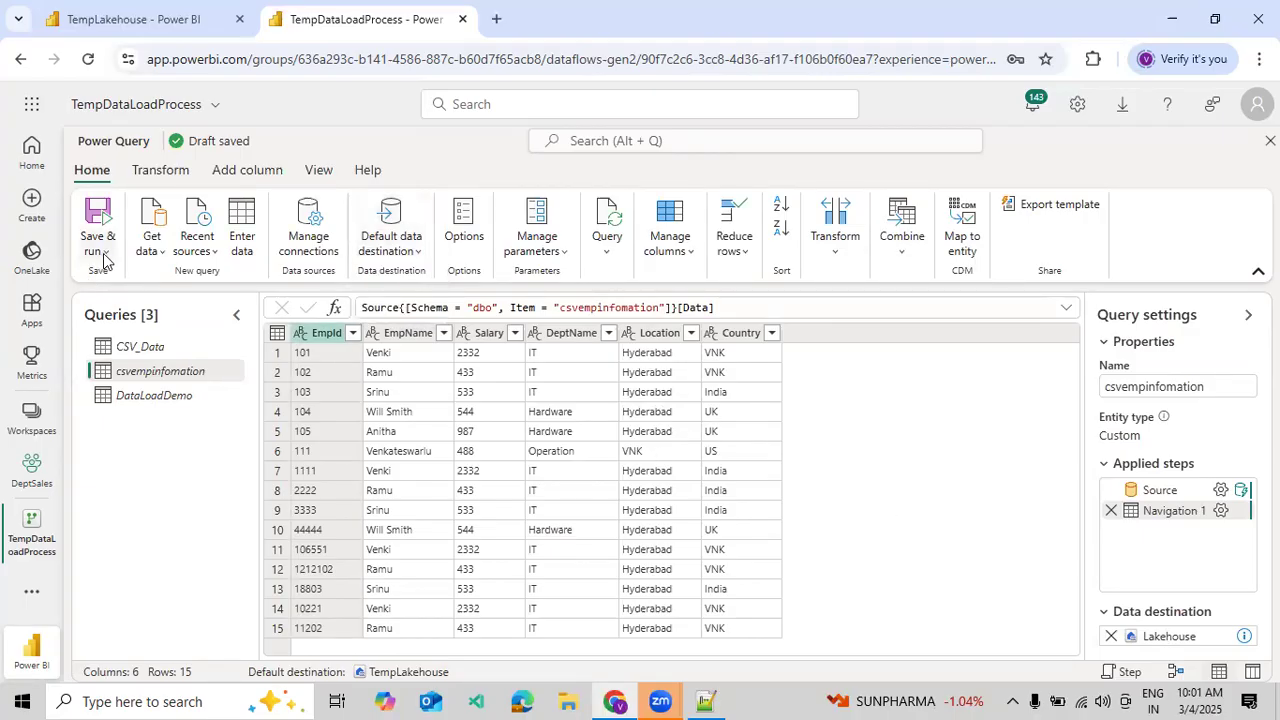
- Save, run and close the dataflow, and open the recent runs of TempDataLoadProcess in the DeptSales workspace
left_click(105, 252)
left_click(130, 306)
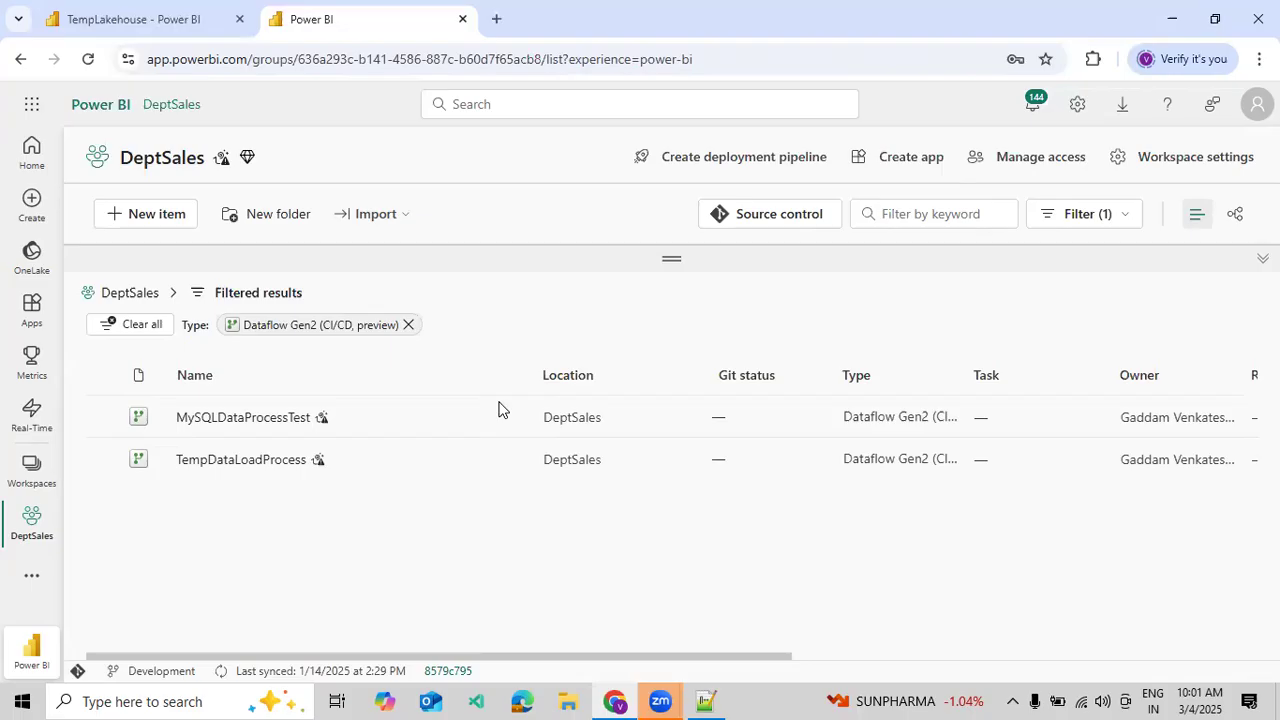
left_click(511, 463)
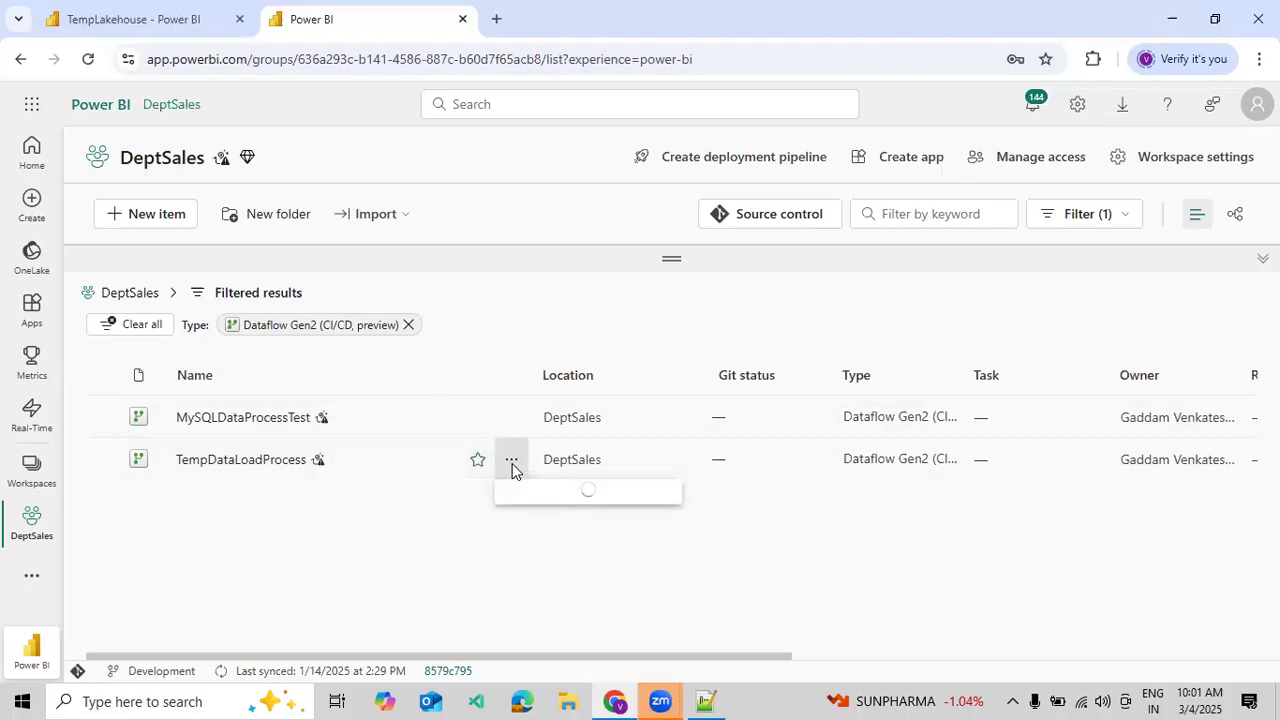
scroll(600, 606, "down", 3)
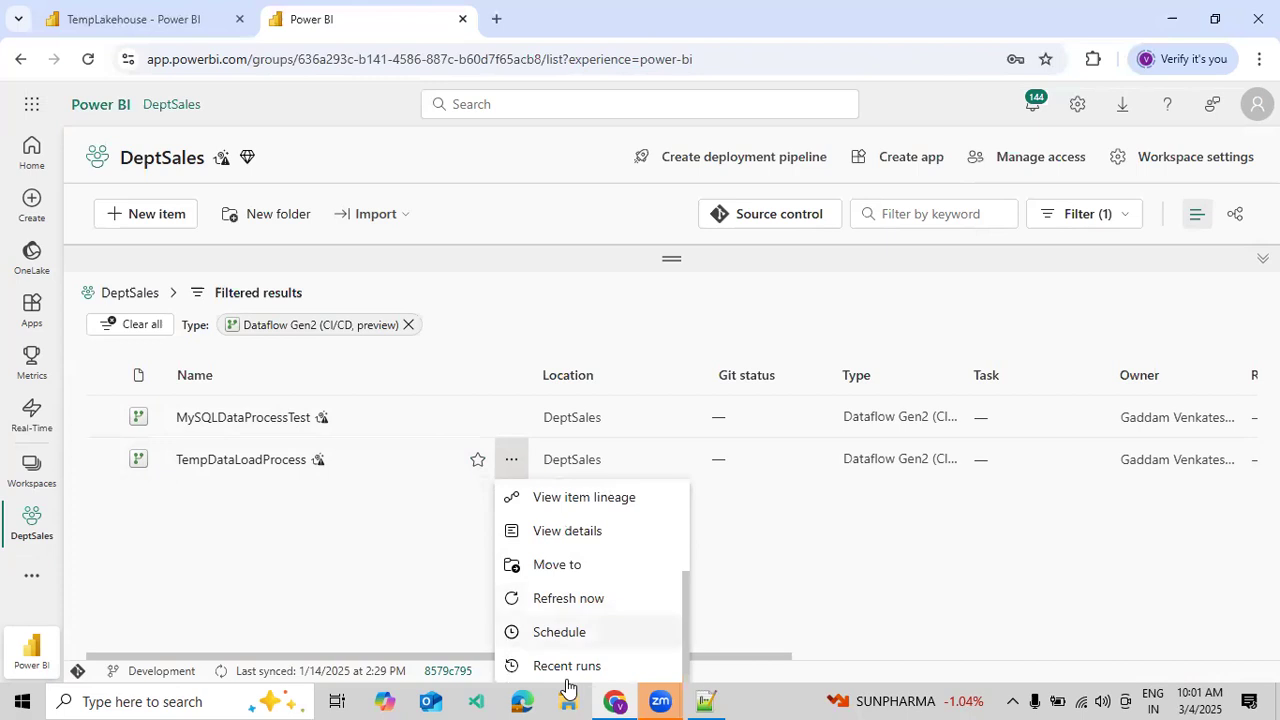
left_click(380, 536)
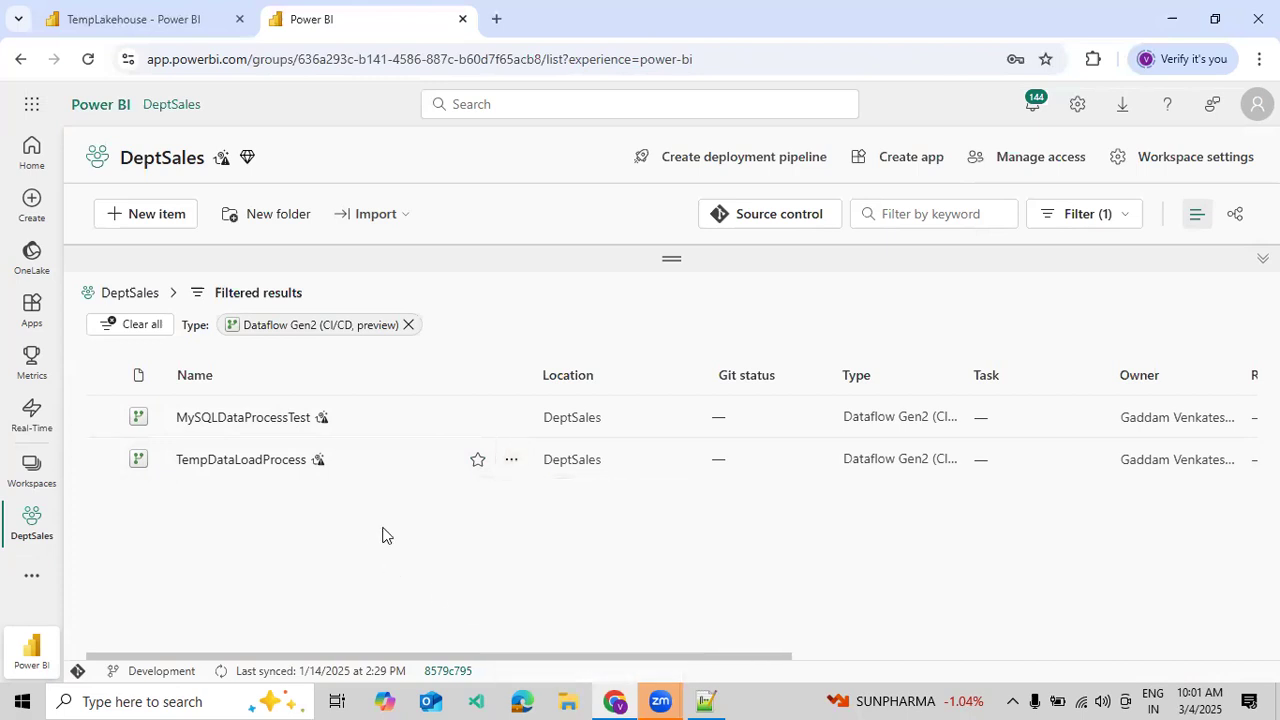
left_click(510, 462)
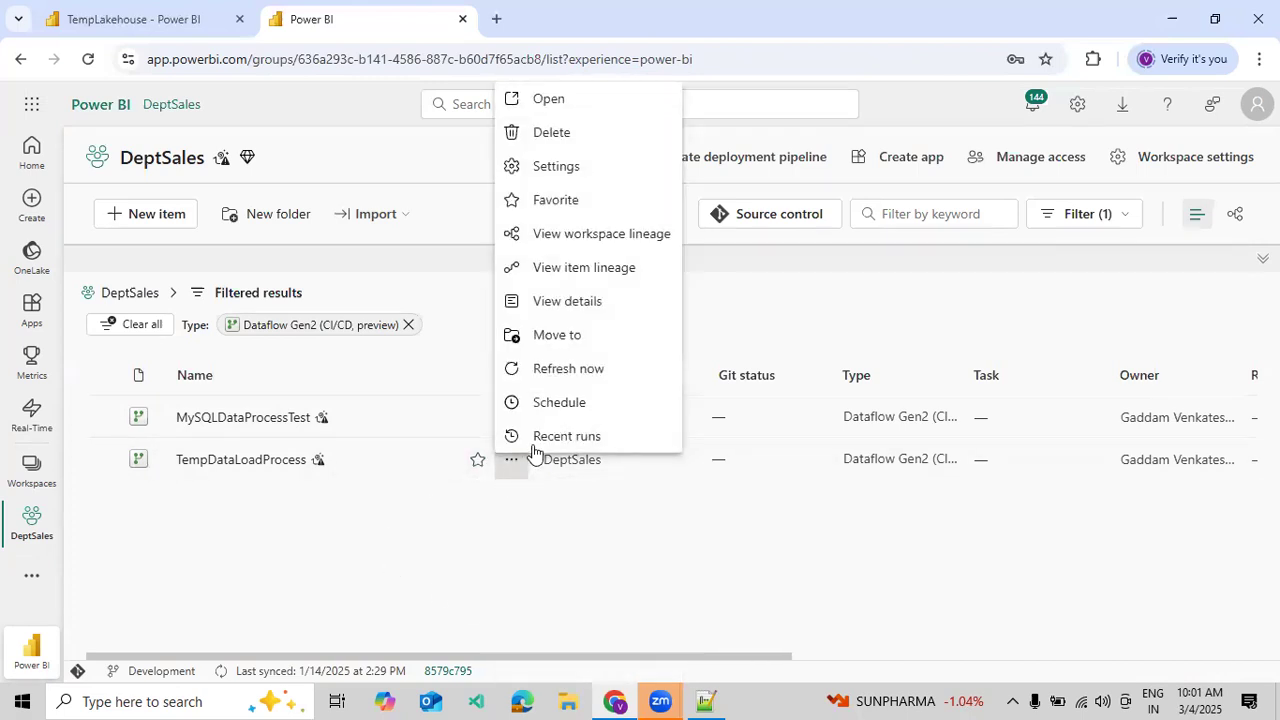
left_click(538, 621)
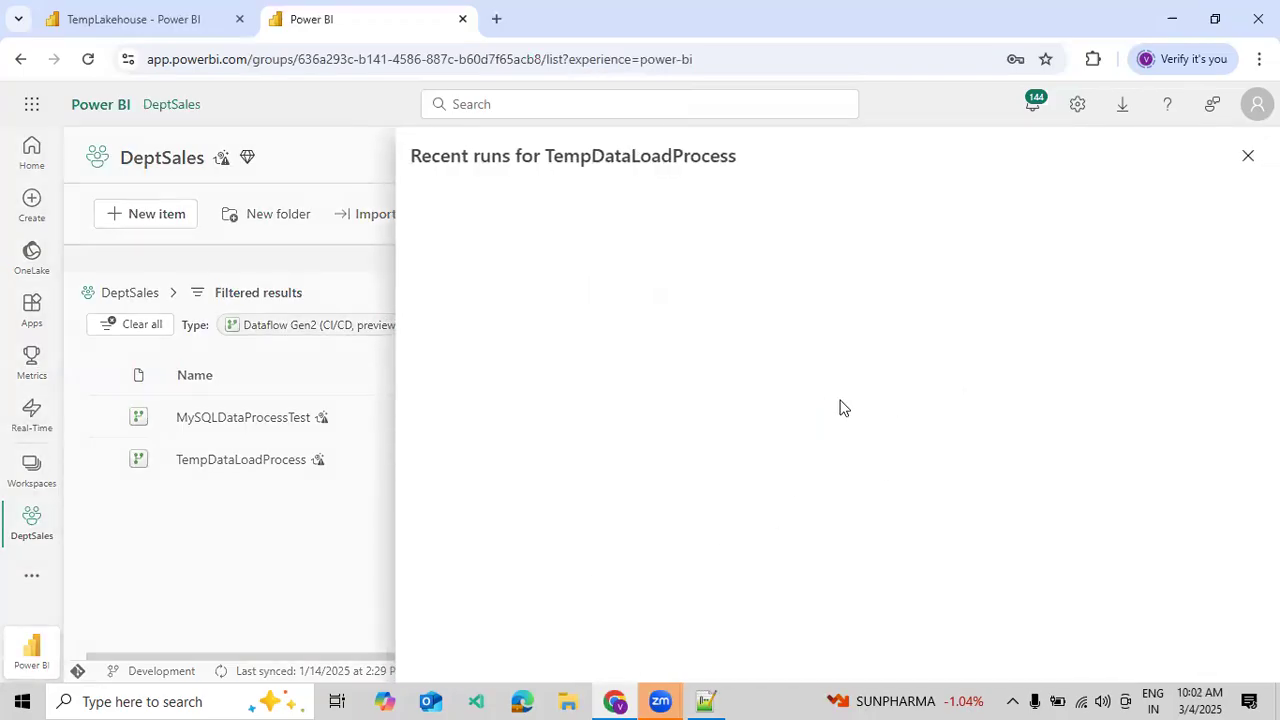
- Refresh the dbo schema in TempLakehouse to check for new tables, and refresh the dataflow's recent runs
left_click(137, 20)
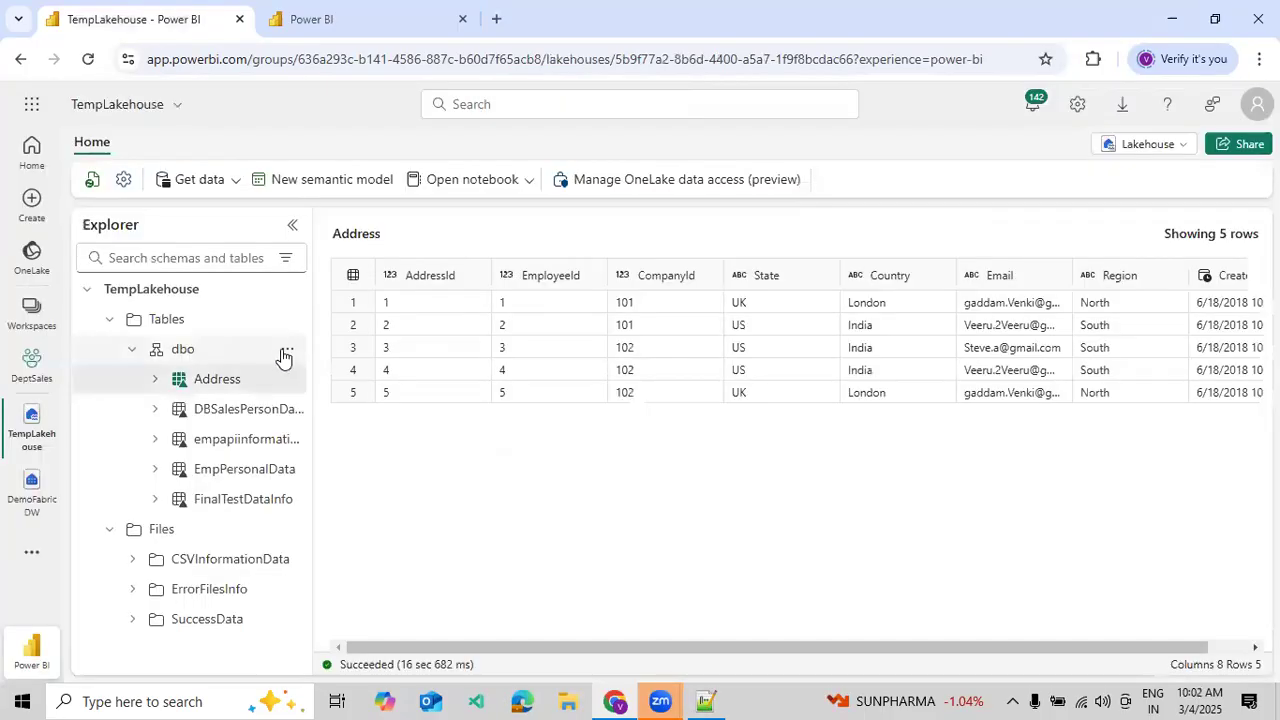
left_click(287, 349)
left_click(330, 452)
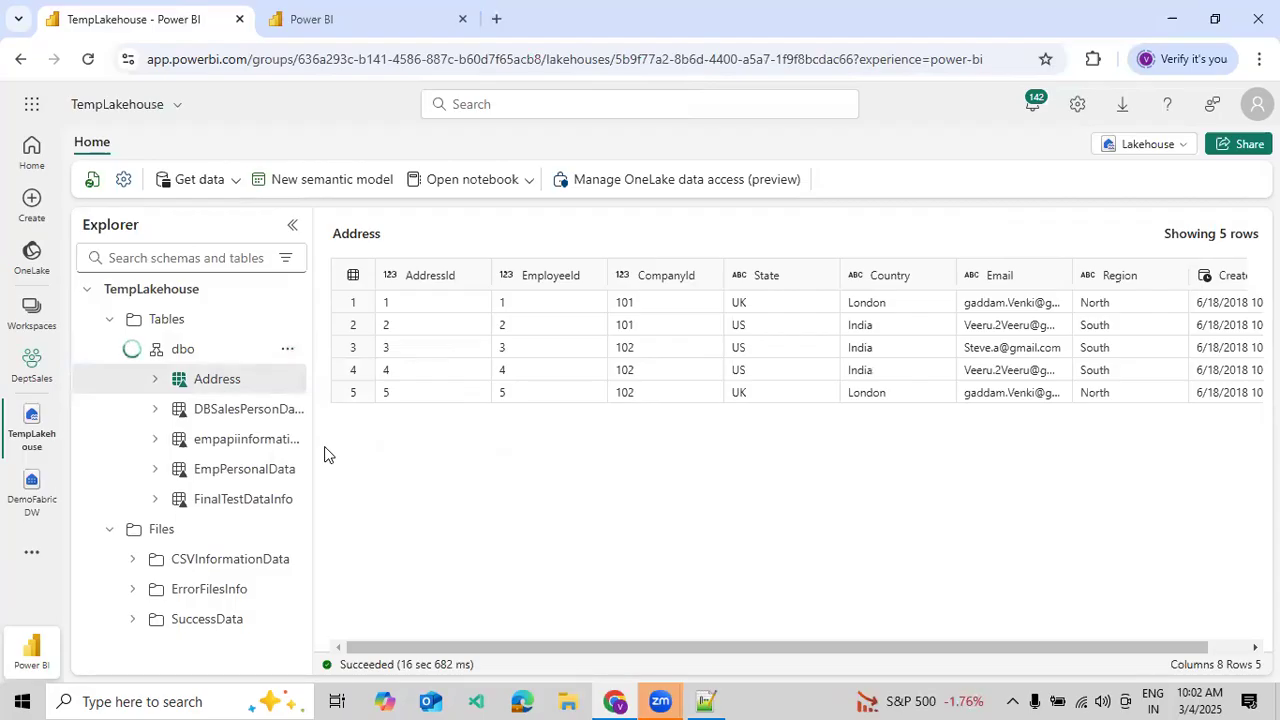
left_click(320, 19)
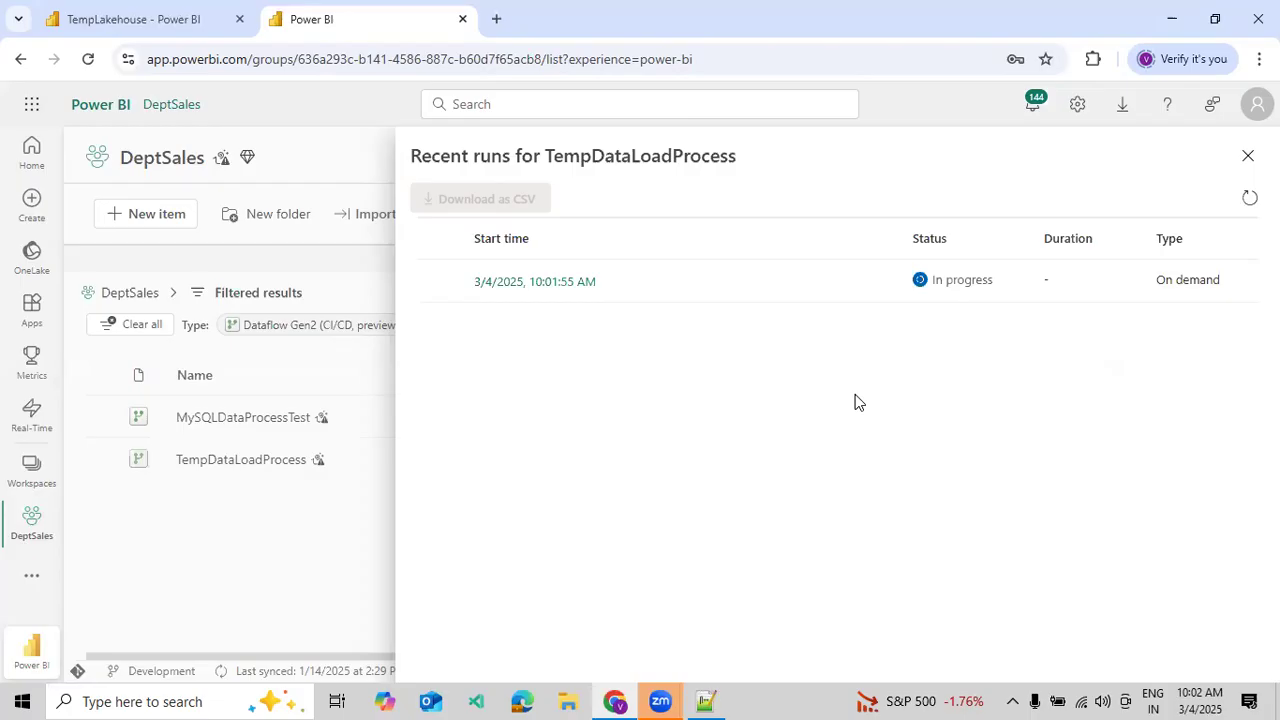
left_click(1247, 203)
- Refresh TempLakehouse's dbo schema again, widen the Explorer, and preview the CSV_Data, csvempinfomation and DataLoadDemo tables
left_click(80, 14)
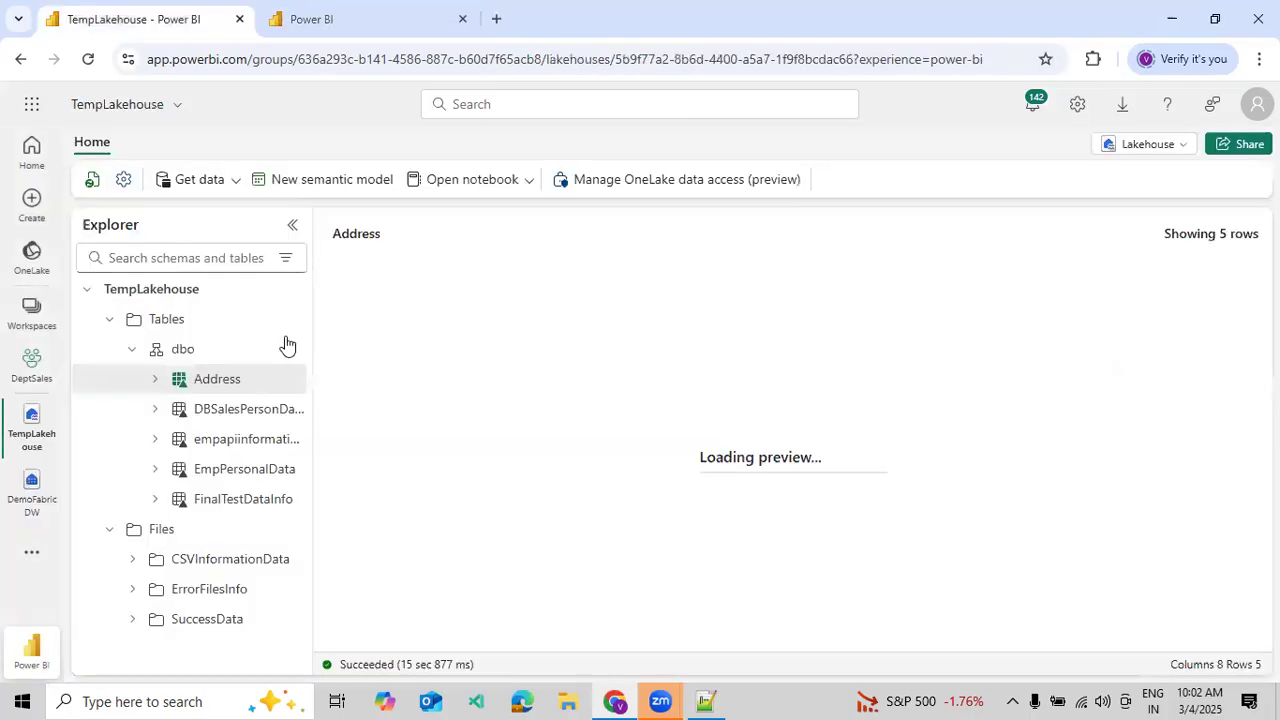
left_click(290, 352)
left_click(308, 452)
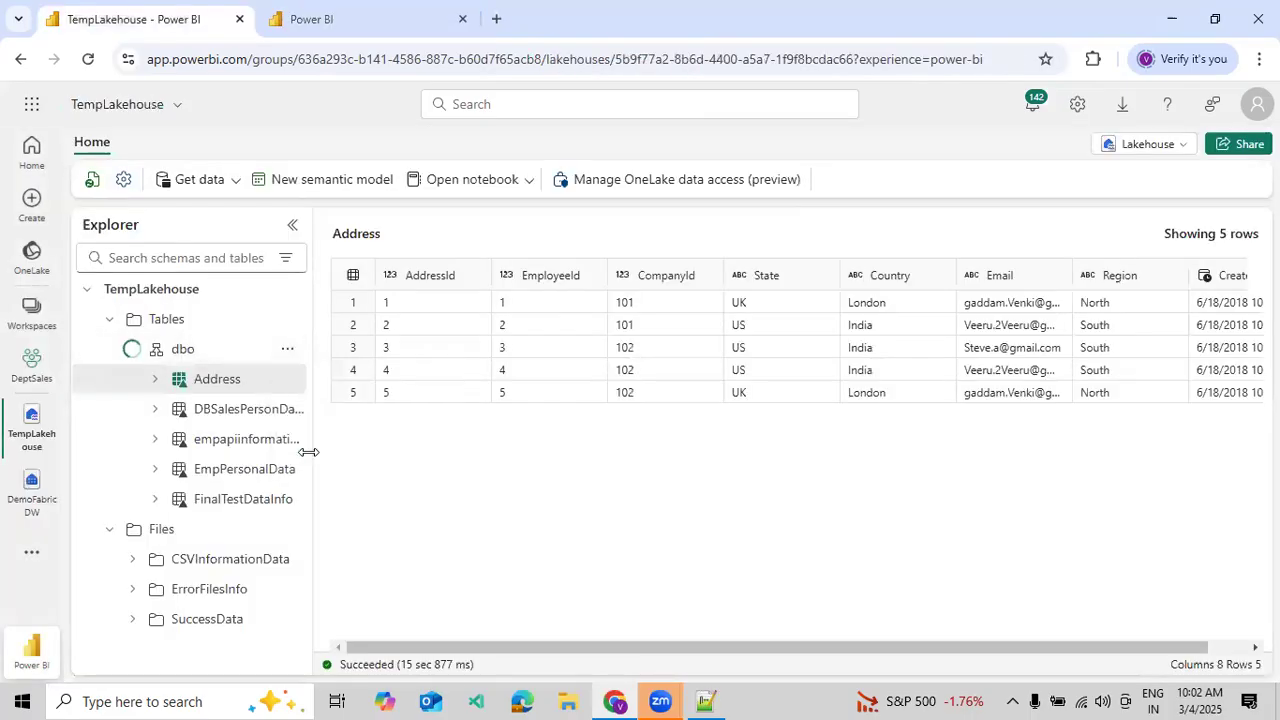
left_click(228, 409)
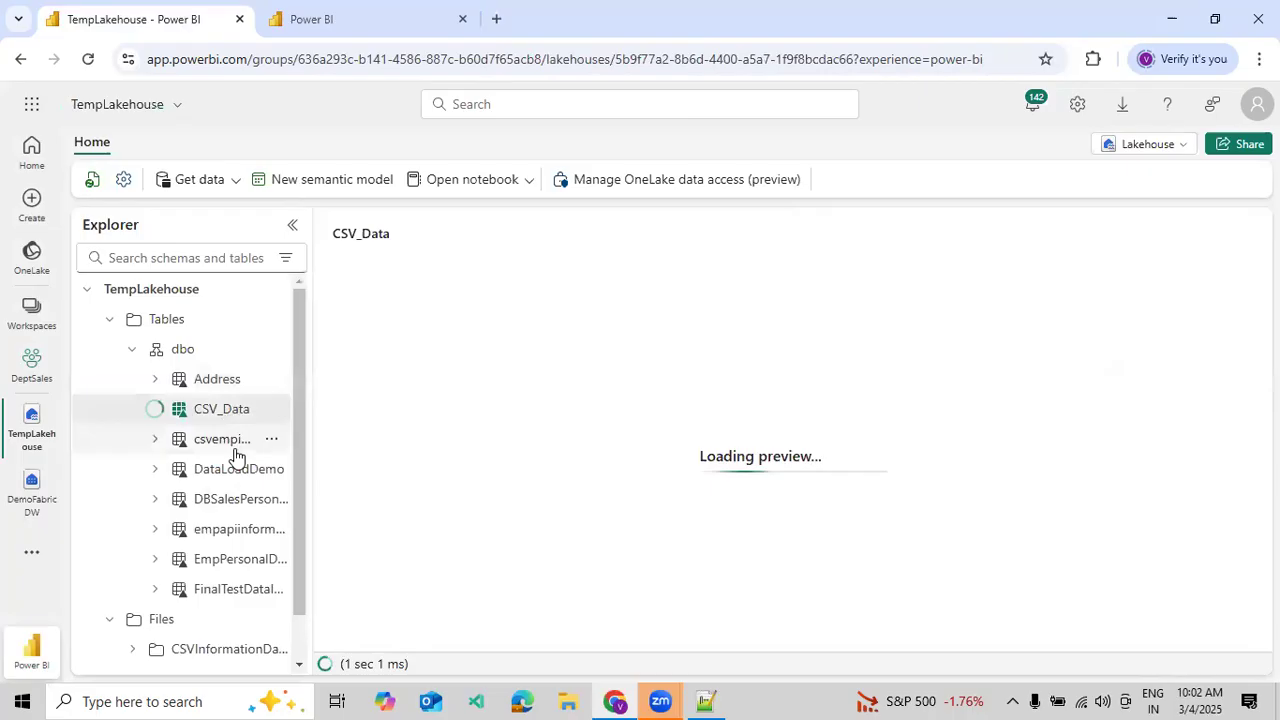
left_click(234, 449)
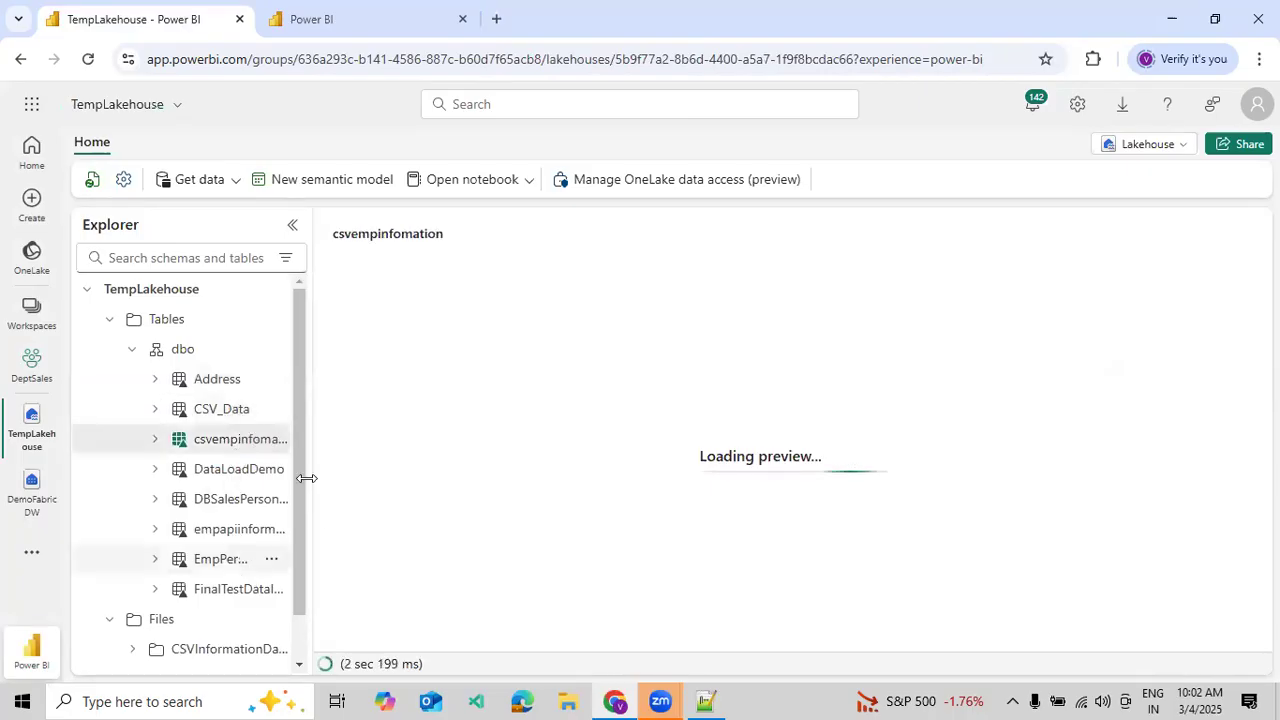
left_click_drag(378, 469, 443, 474)
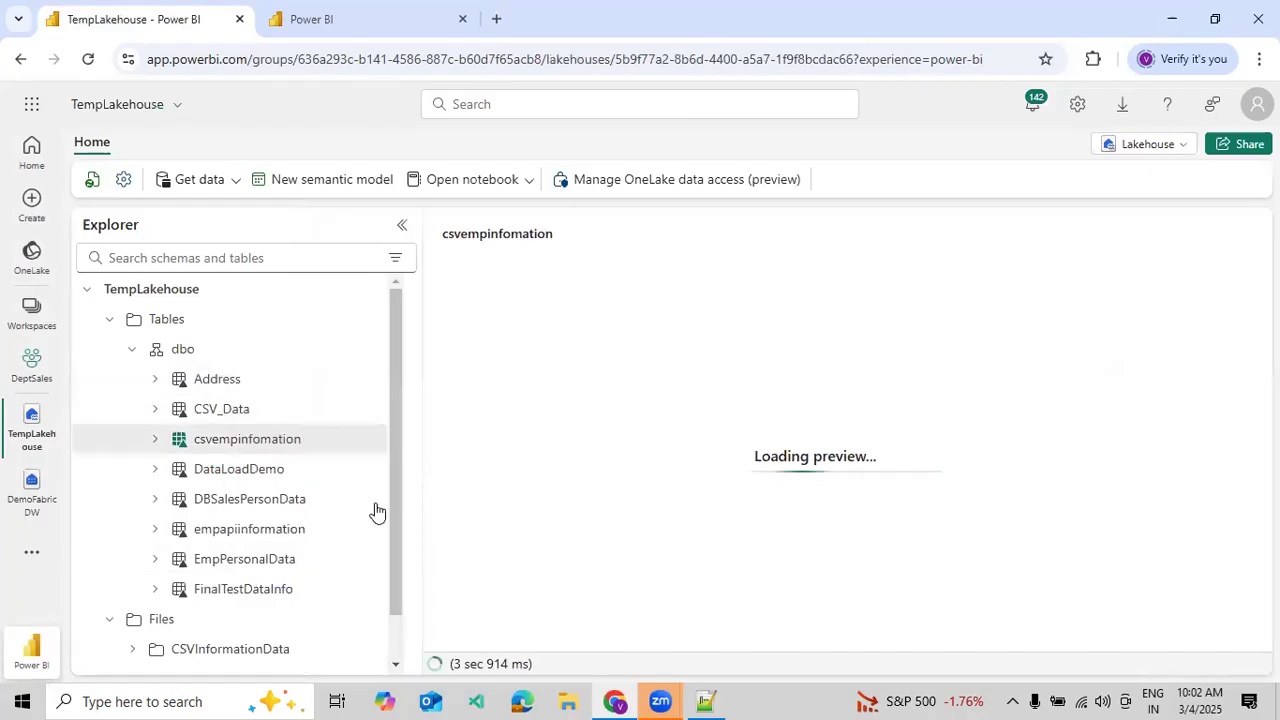
left_click(271, 474)
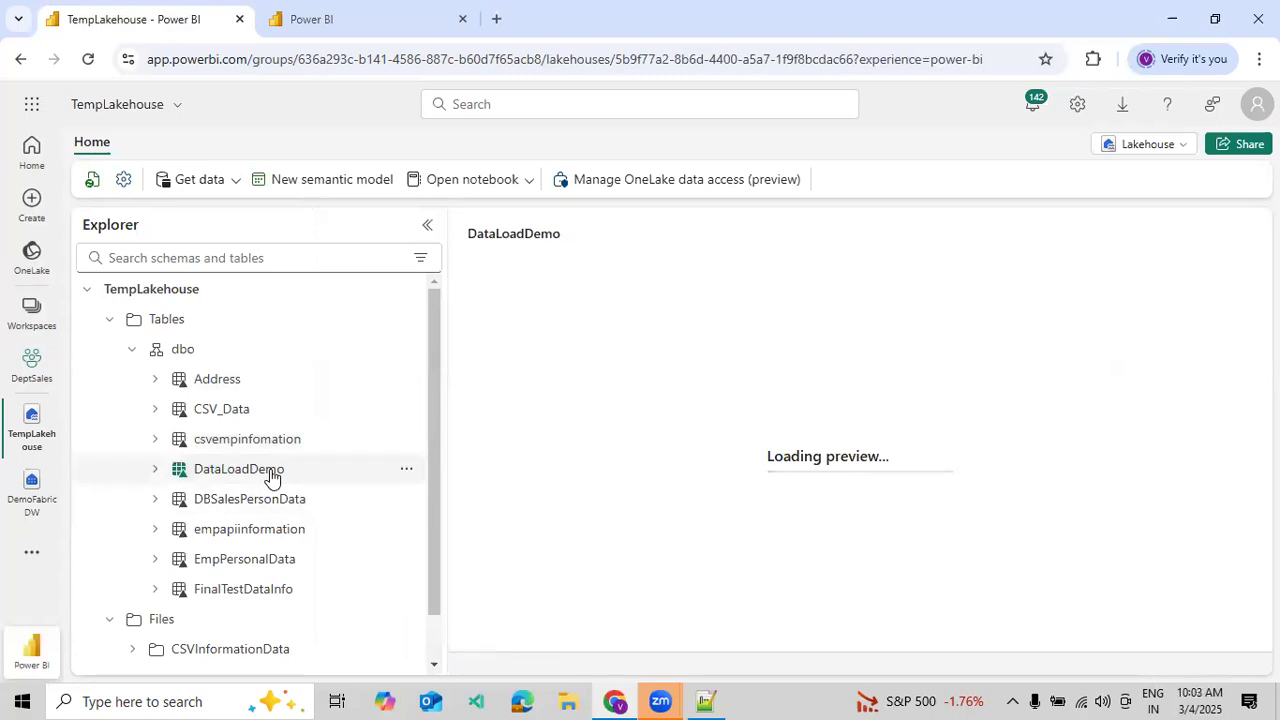
left_click(257, 420)
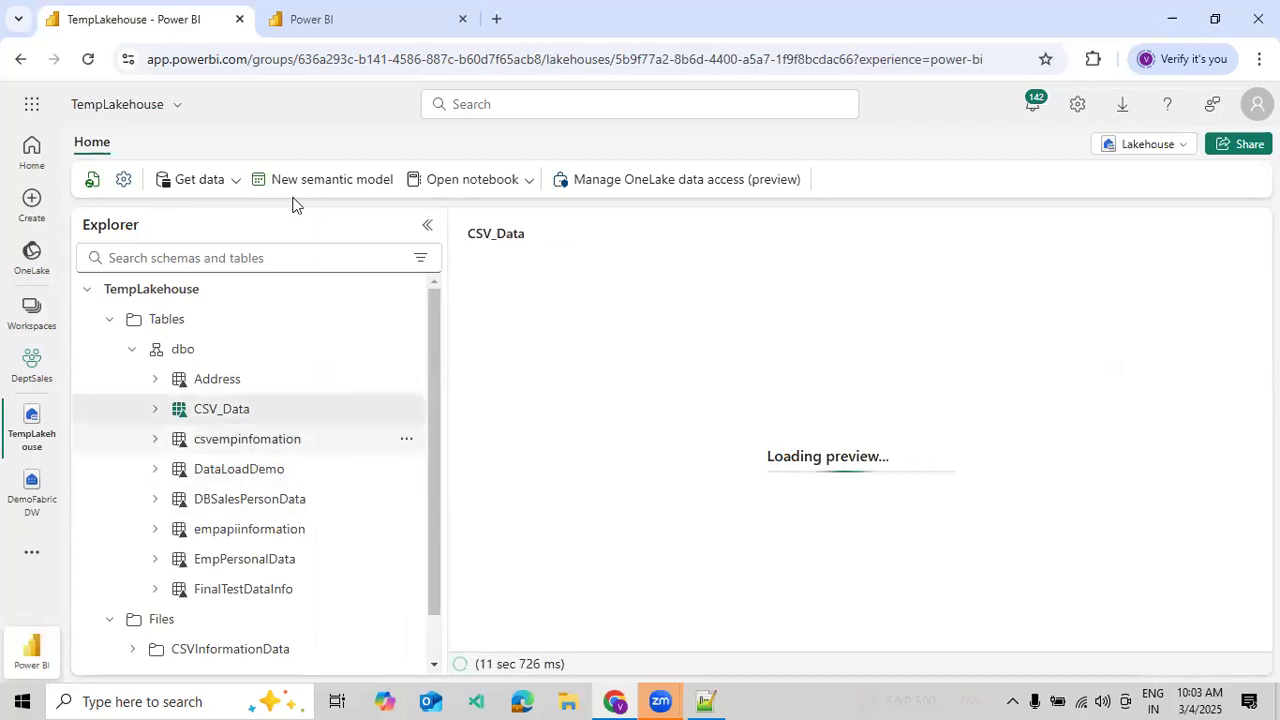
- Recheck the dataflow's run status, and view the loaded rows of CSV_Data and csvempinfomation in TempLakehouse
left_click(341, 28)
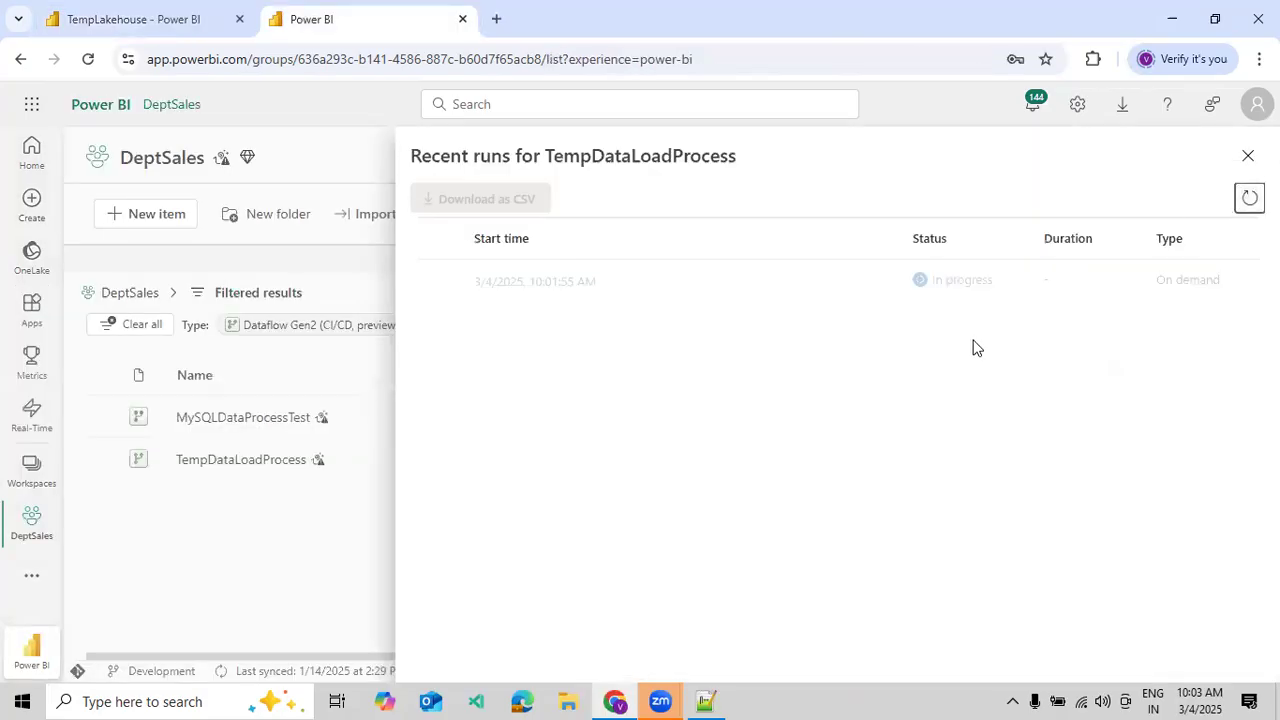
left_click(1248, 199)
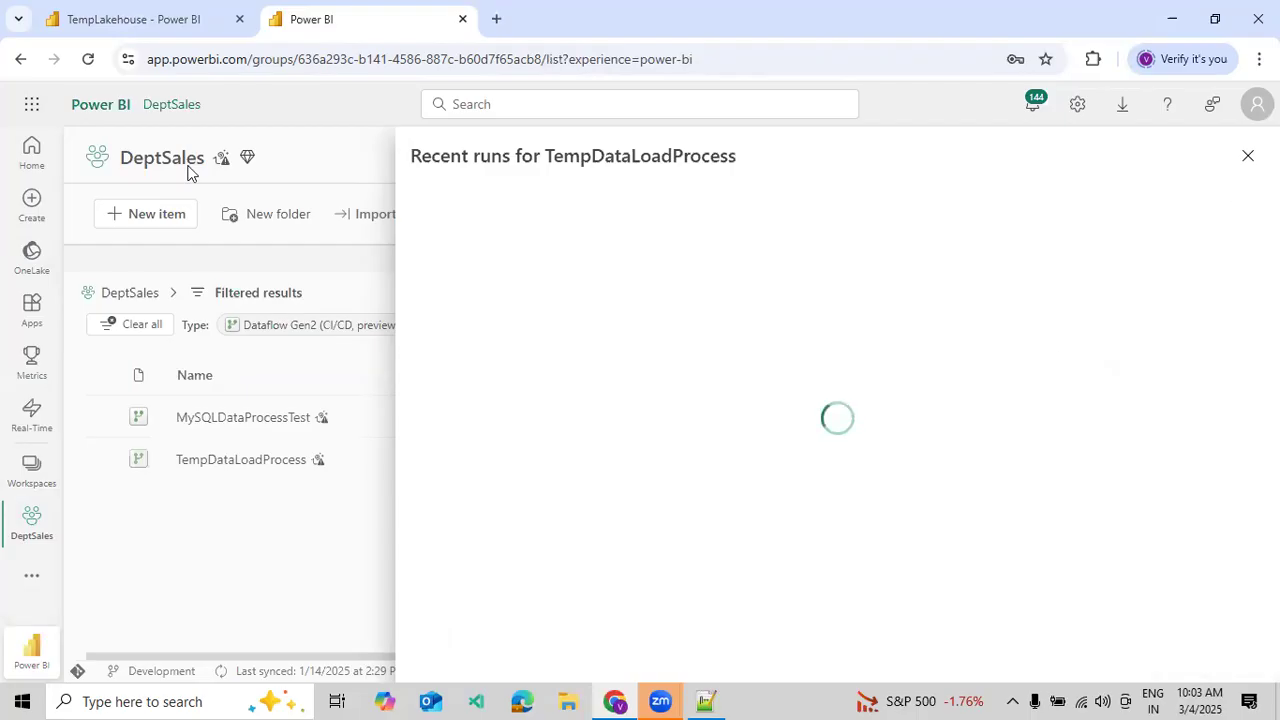
left_click(113, 22)
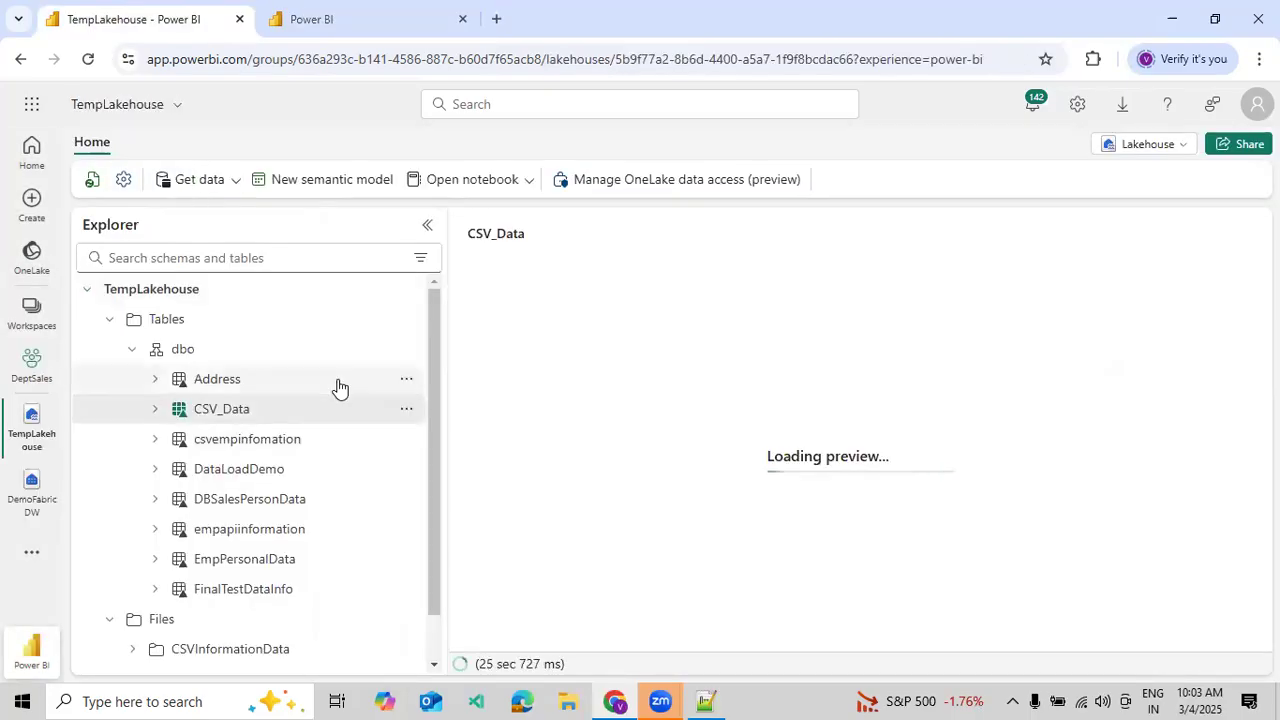
left_click(408, 411)
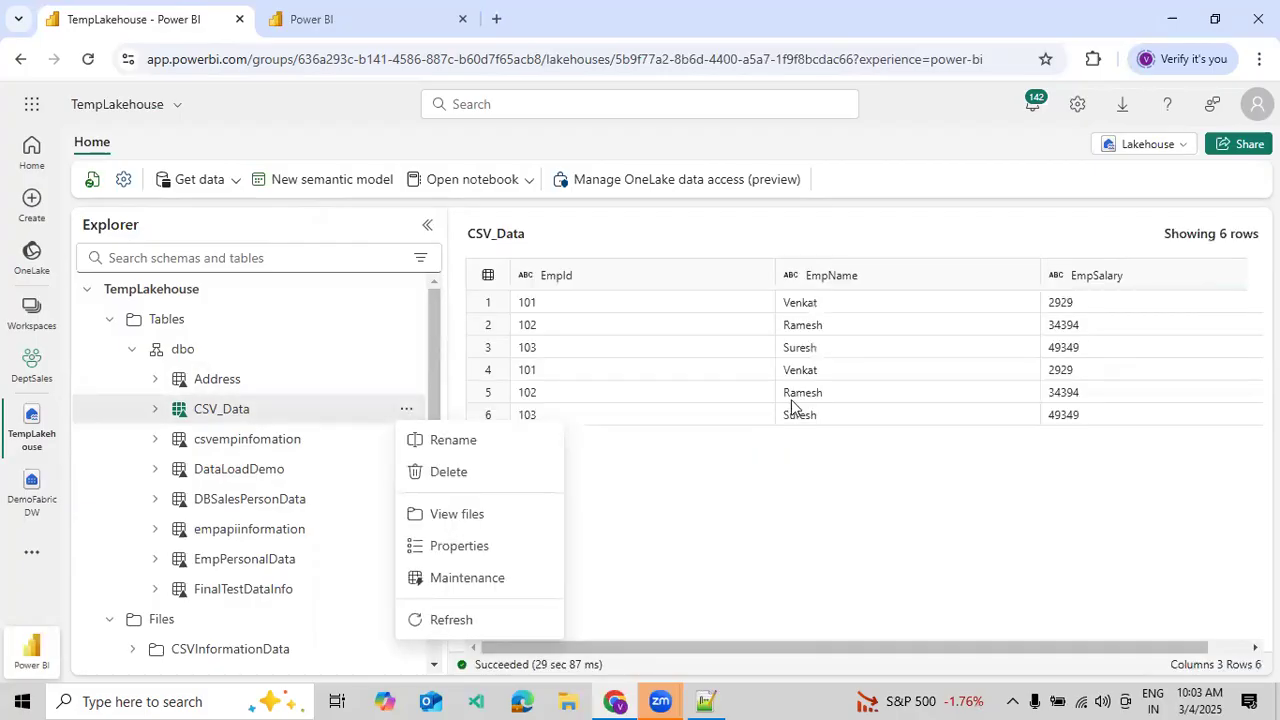
left_click(791, 401)
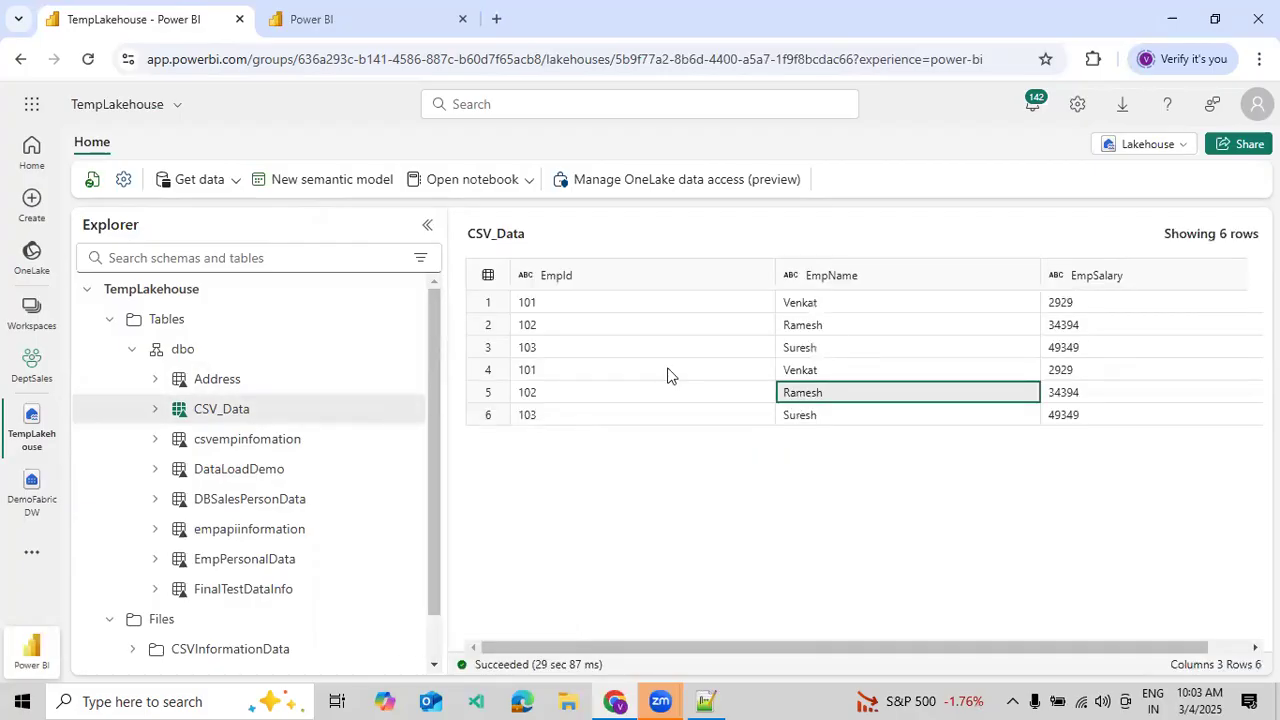
left_click(384, 450)
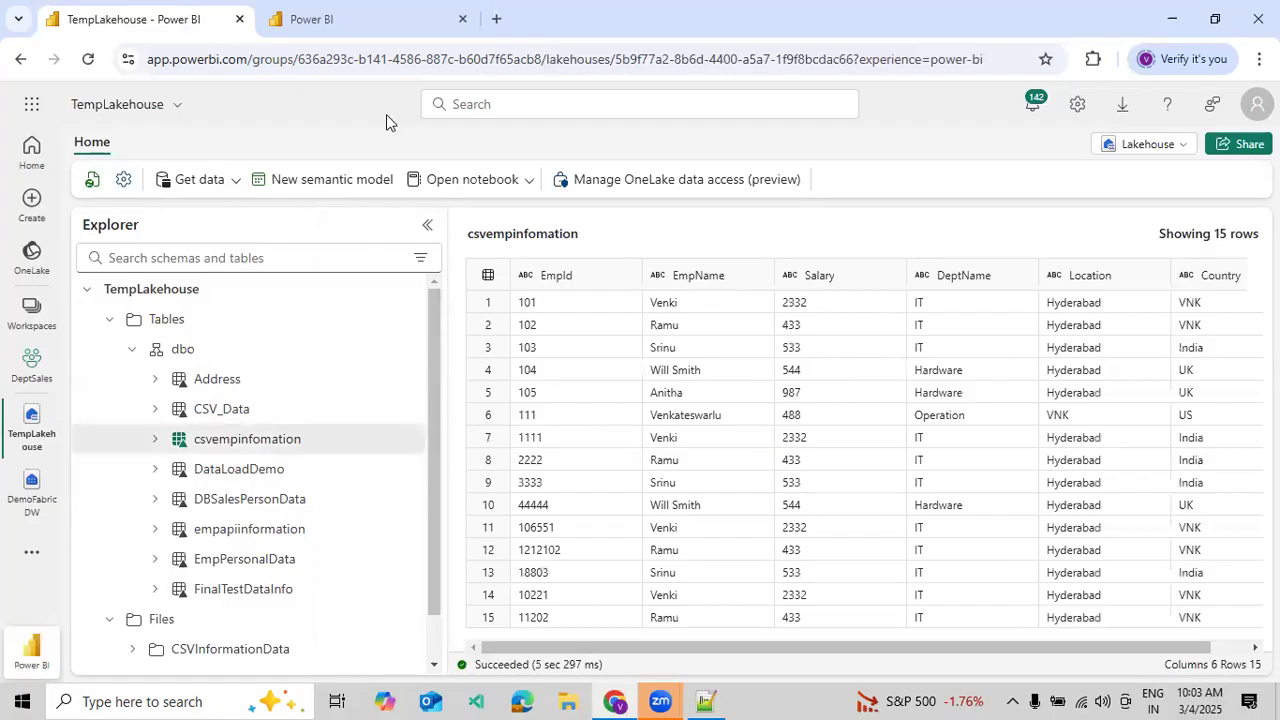
- Refresh the recent runs of TempDataLoadProcess until the run finishes, and close the run history
left_click(345, 19)
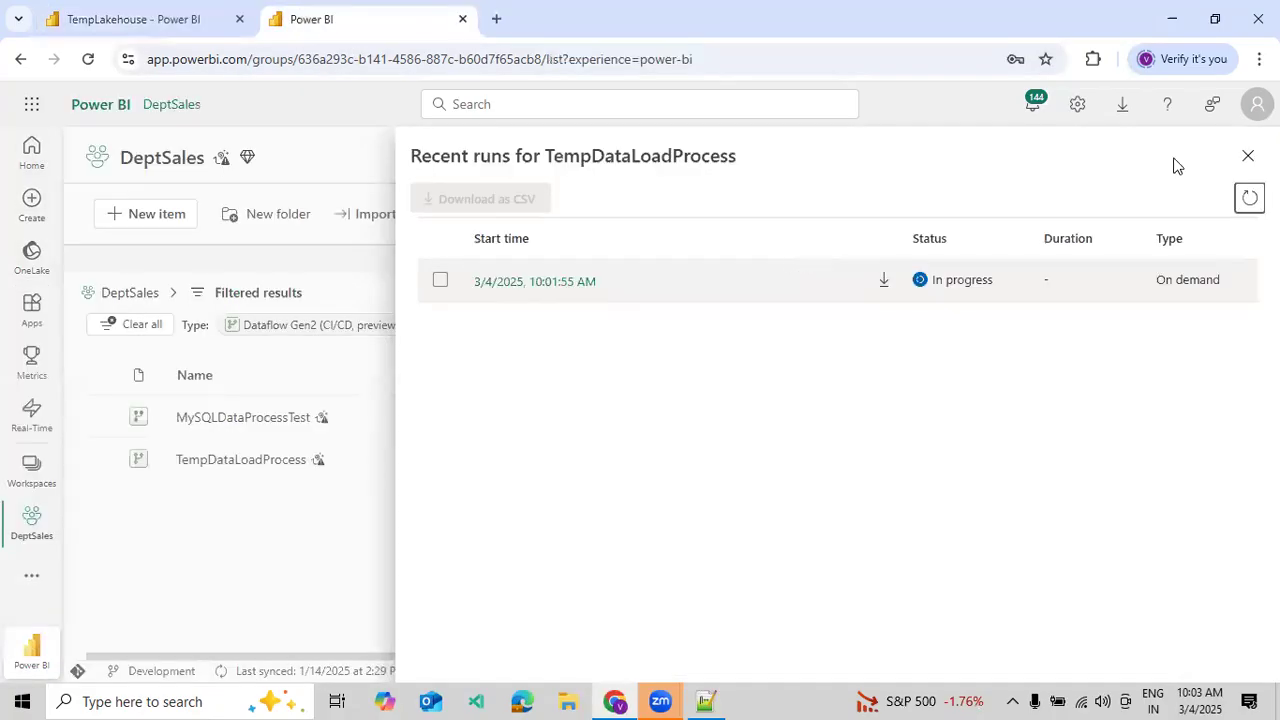
left_click(1245, 198)
left_click(1245, 196)
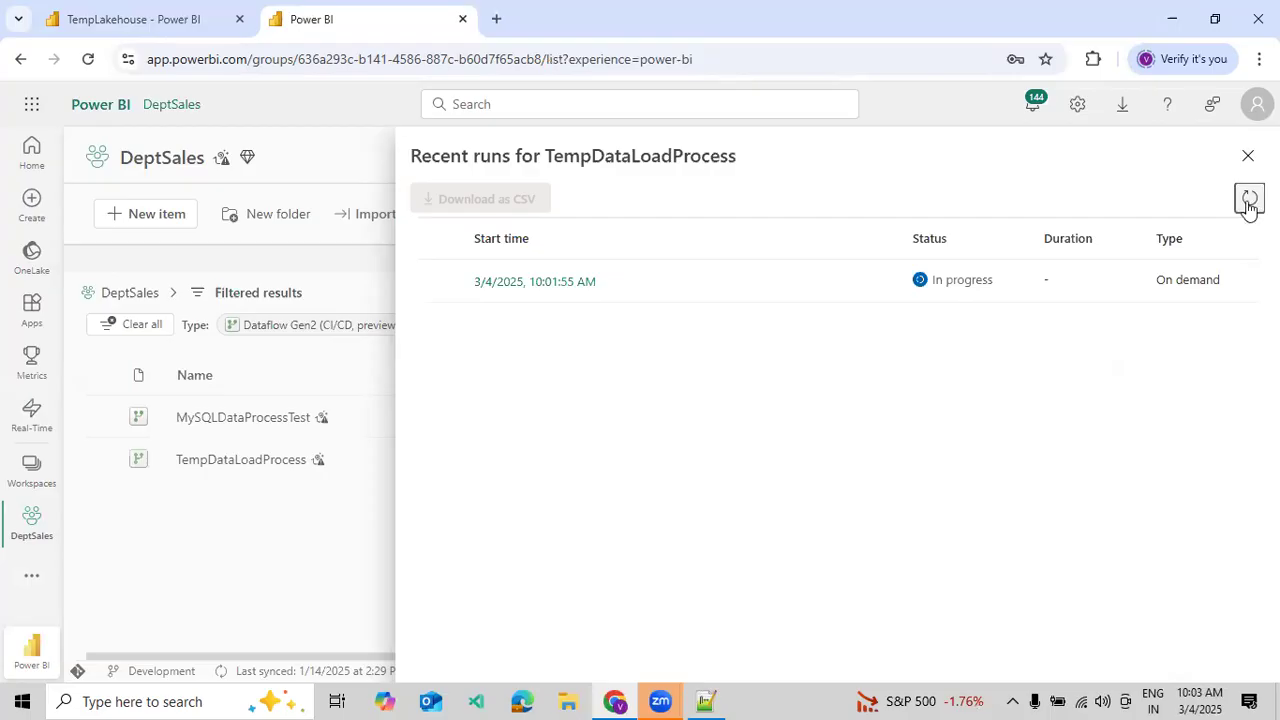
left_click(1248, 203)
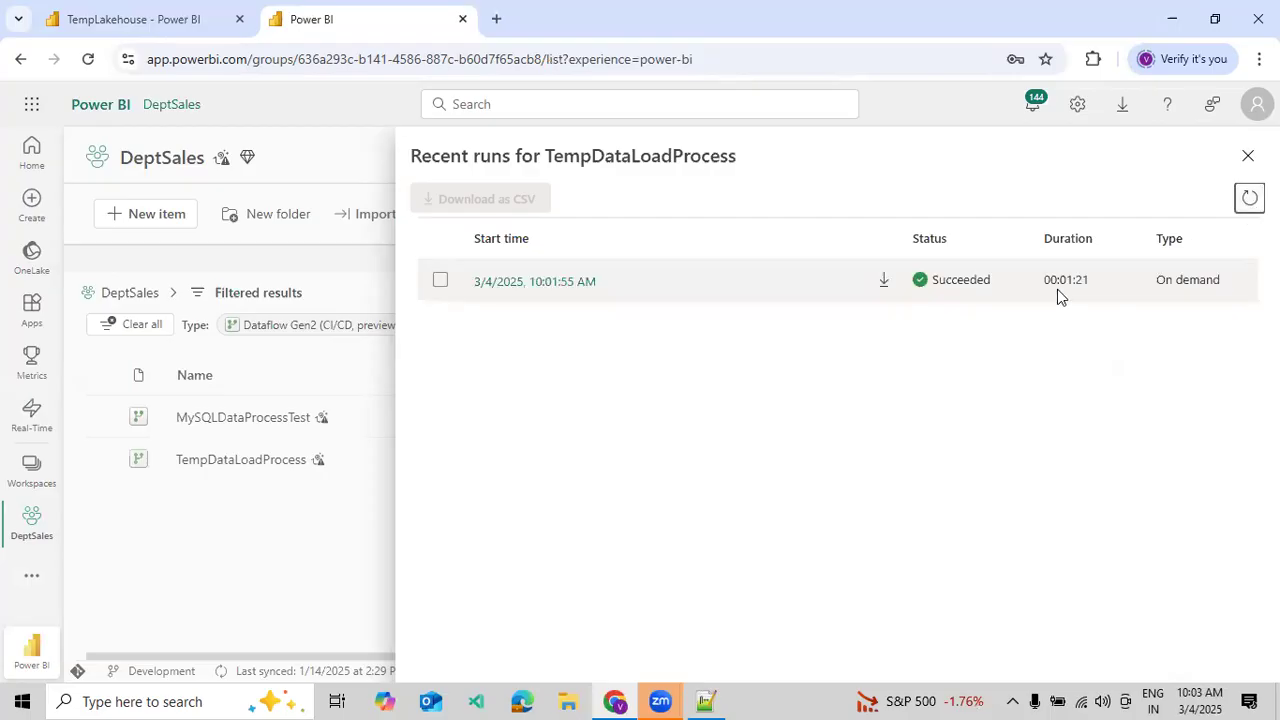
left_click(1246, 160)
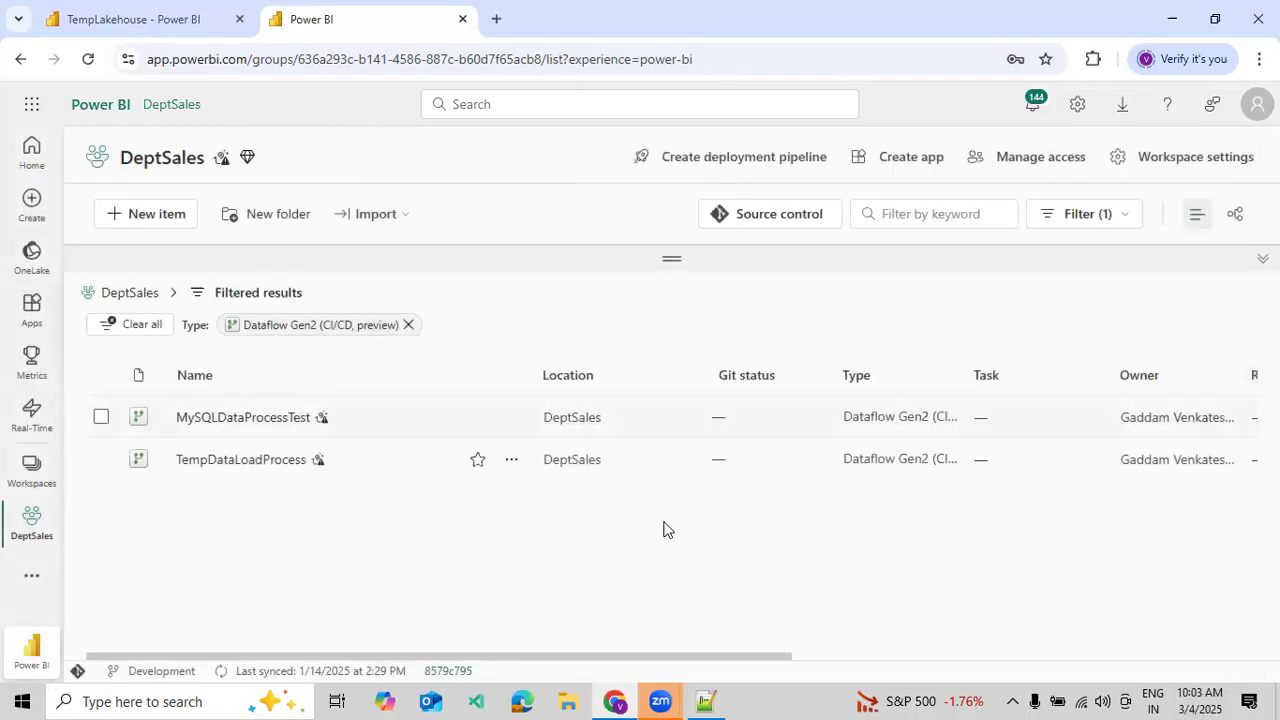